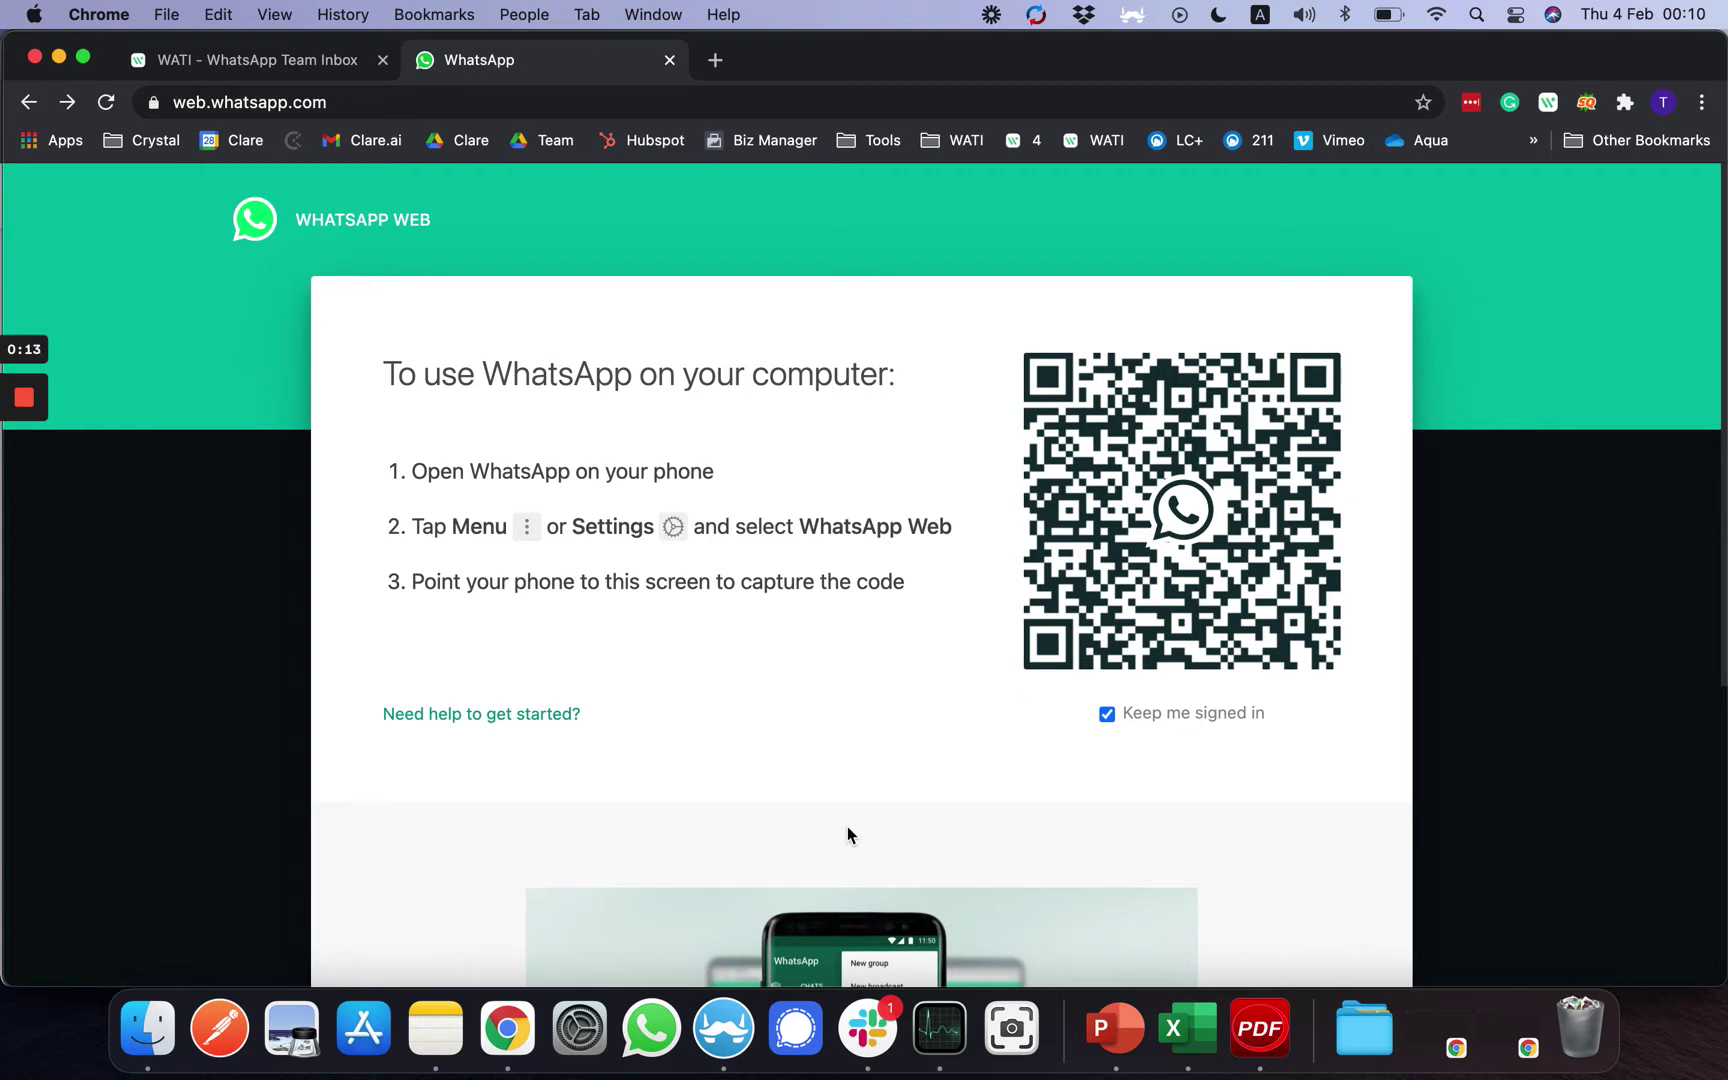
Check the WATI backup tool, dismiss it, and open the Wati Test Phone chat.
click(1550, 106)
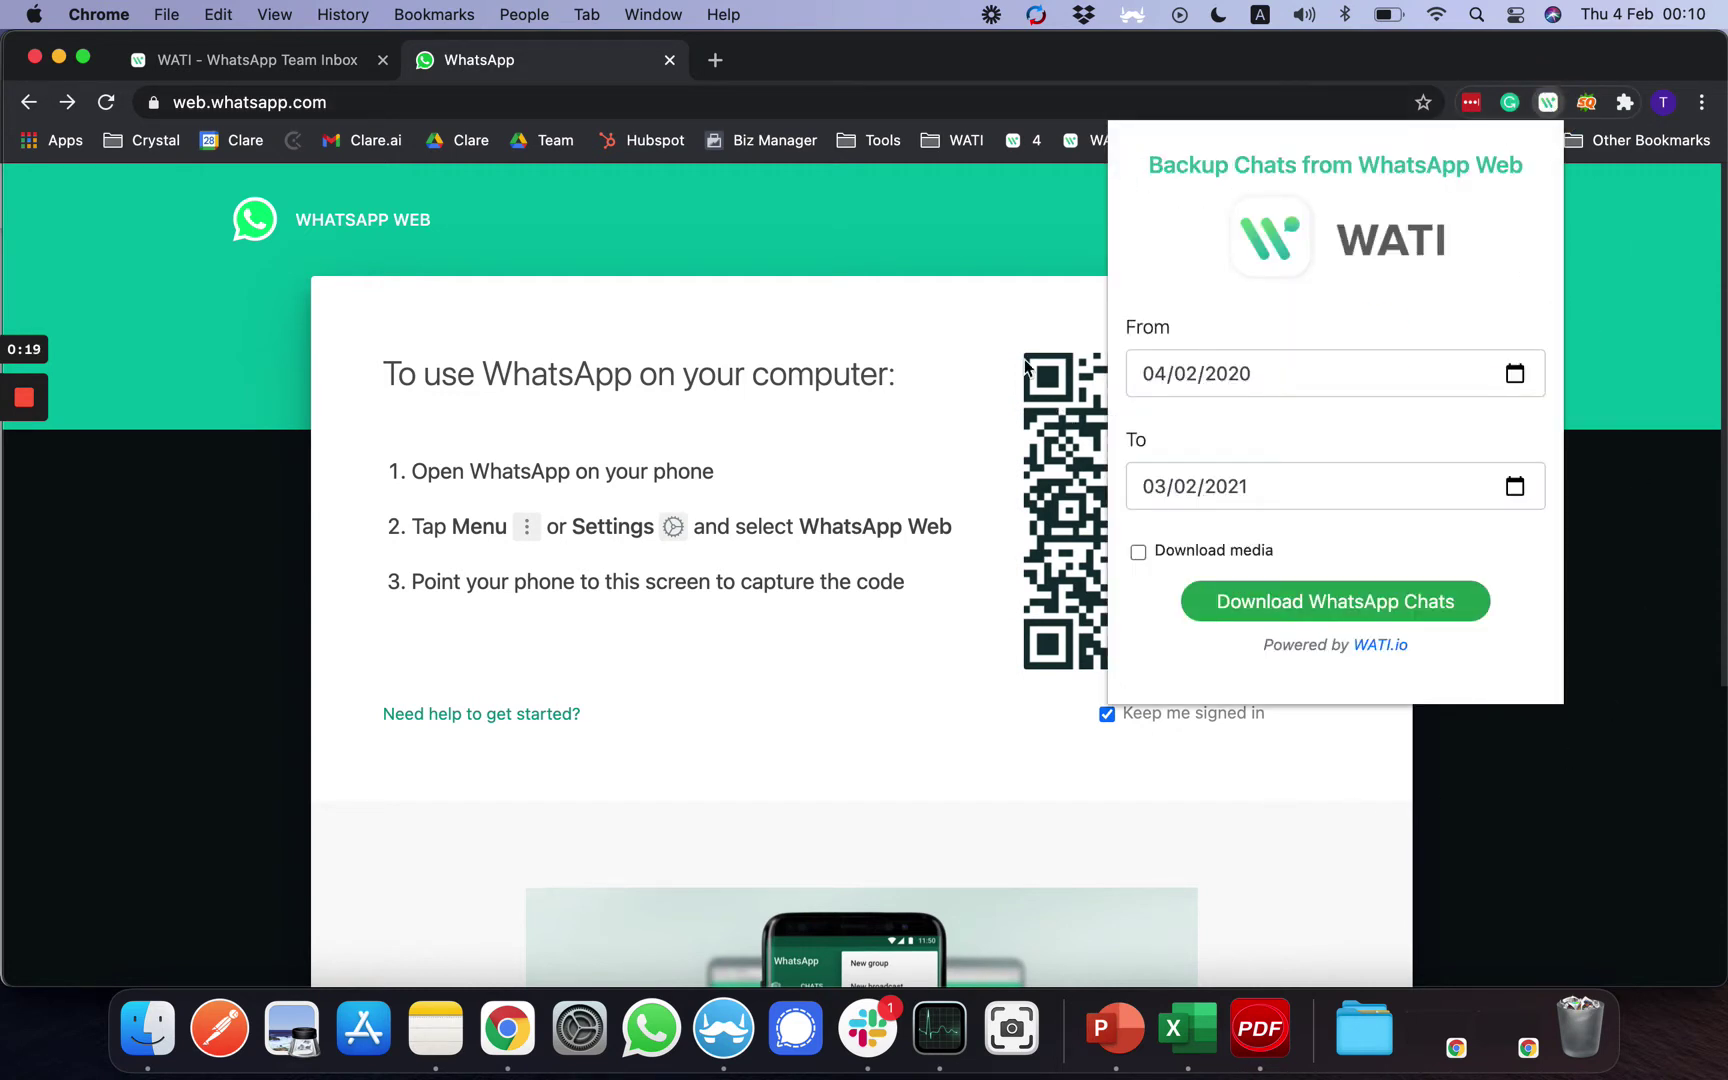
click(997, 312)
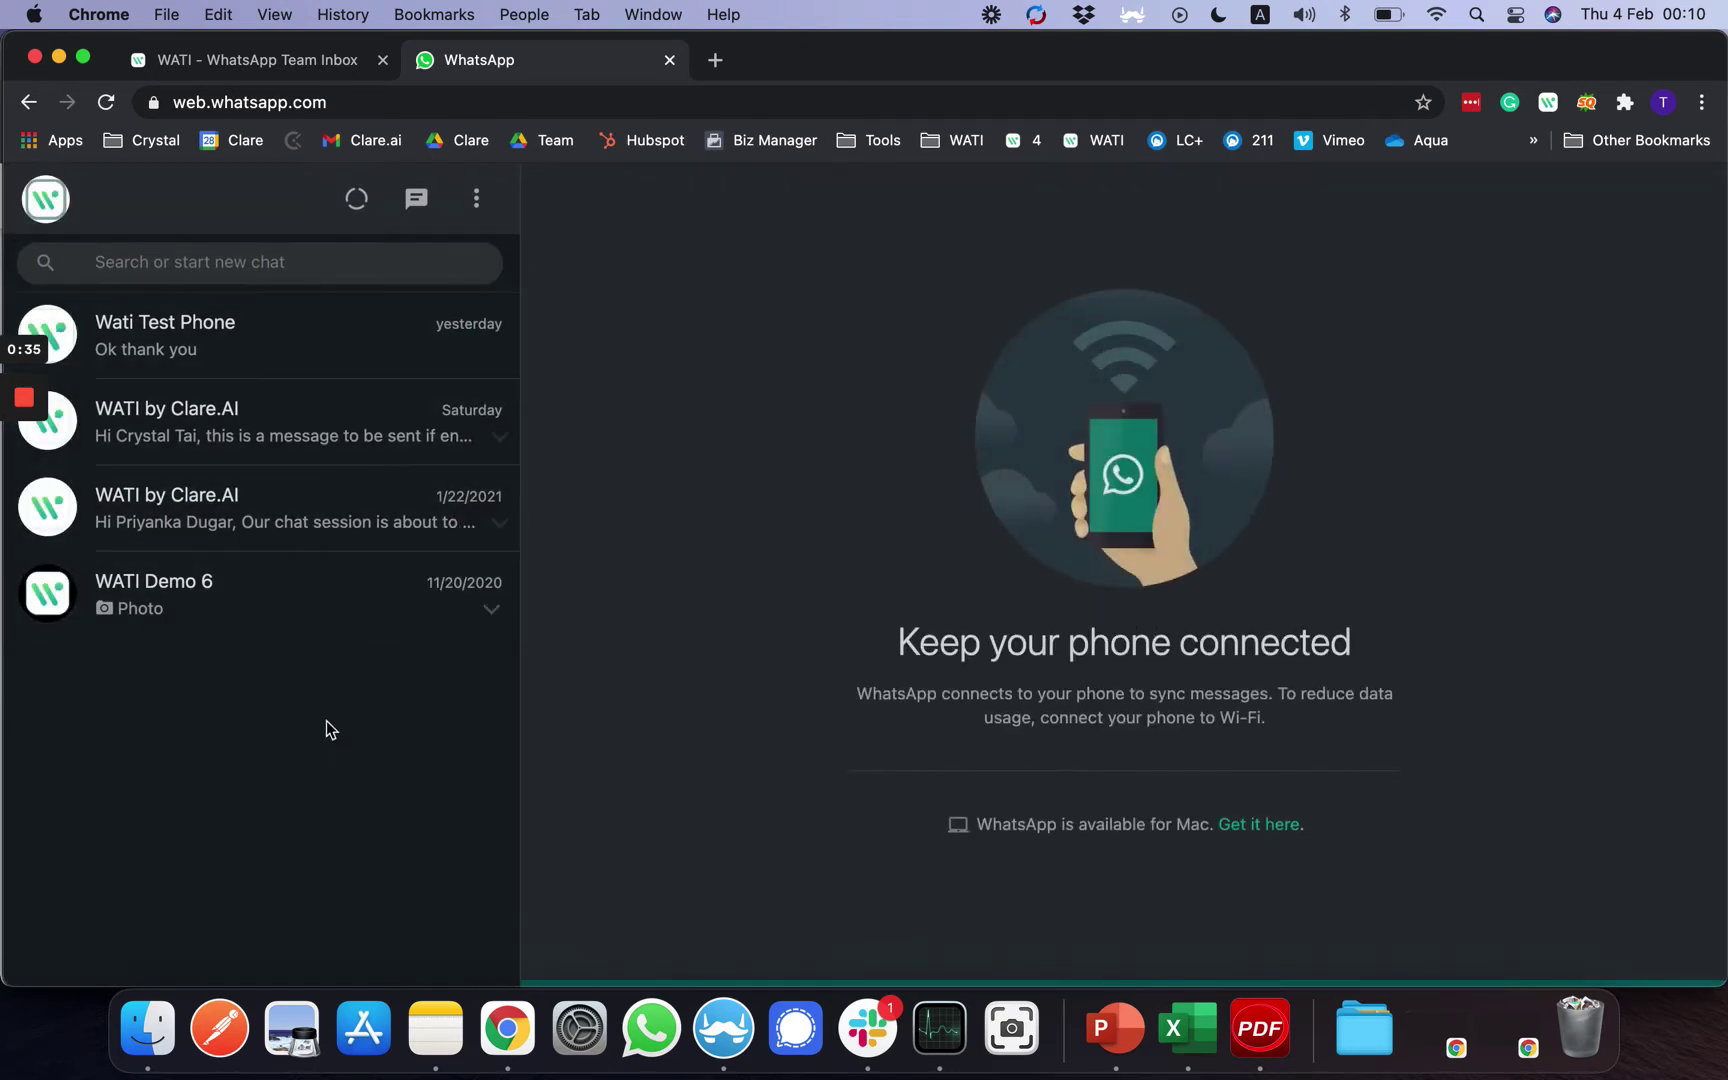
click(310, 345)
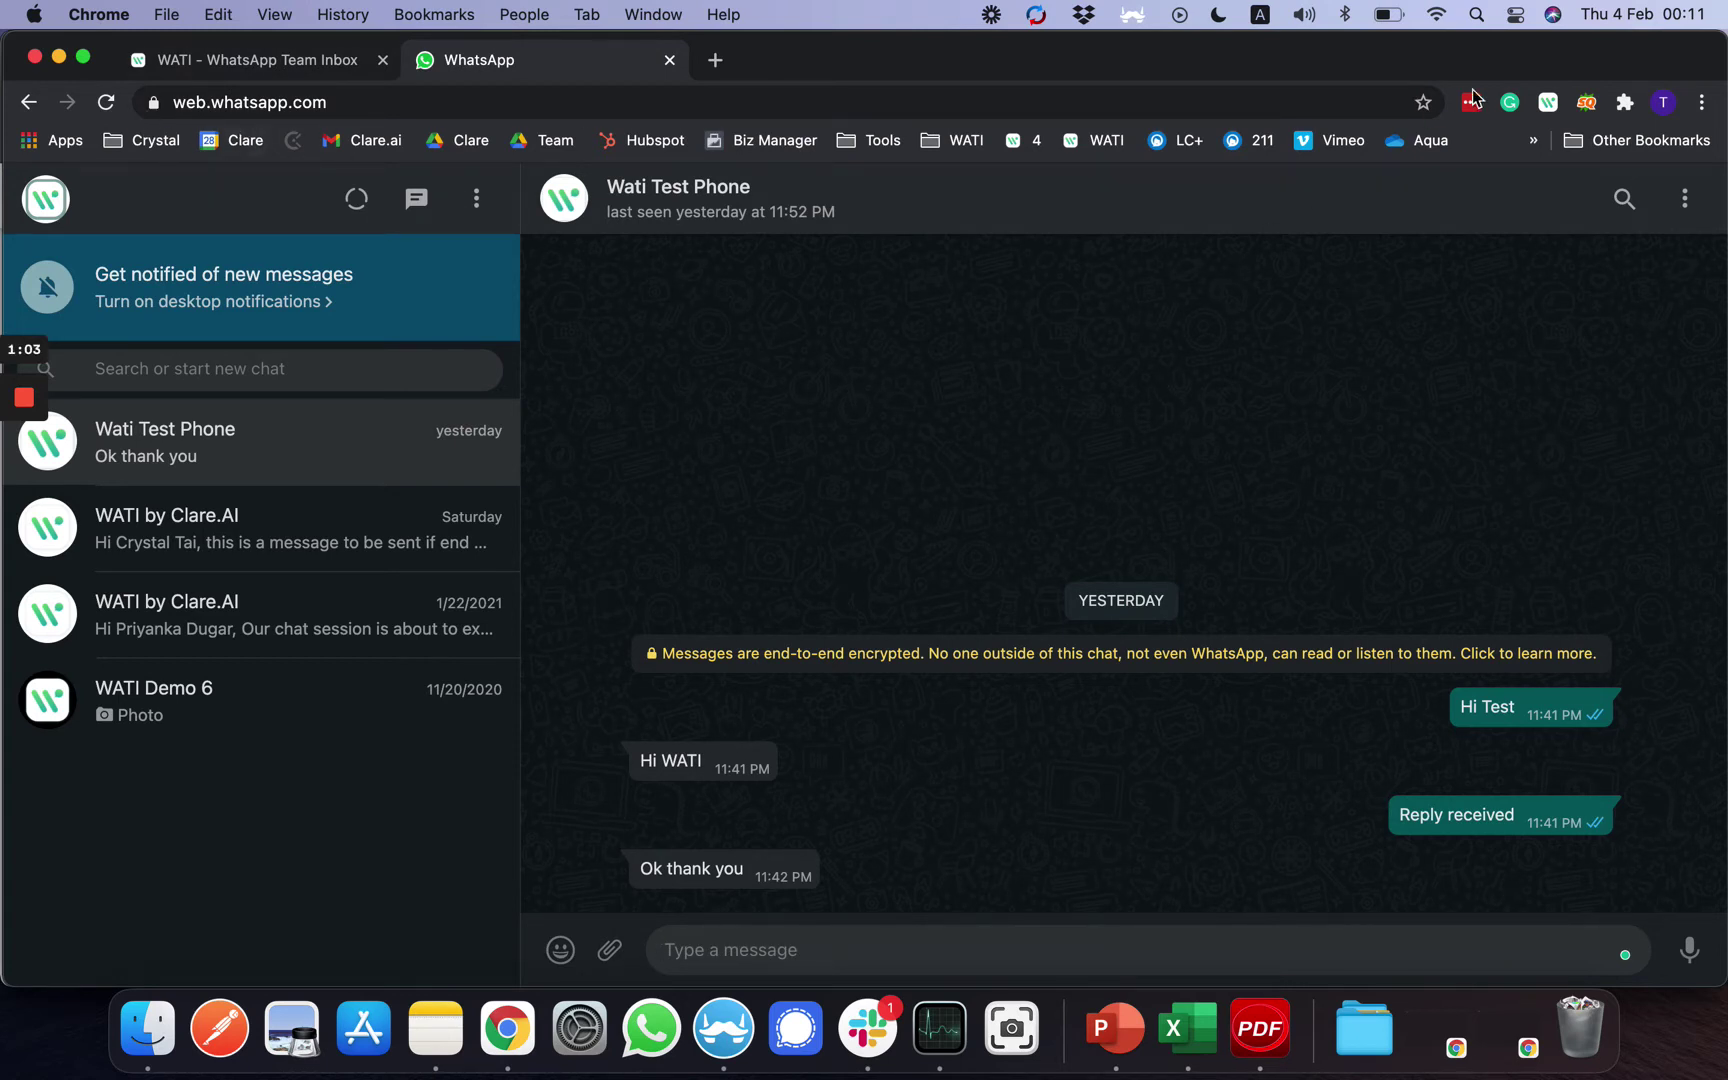
Download the WhatsApp Chats backup zip for 04/02/2020–03/02/2021 with the WATI extension.
click(1549, 103)
click(1549, 103)
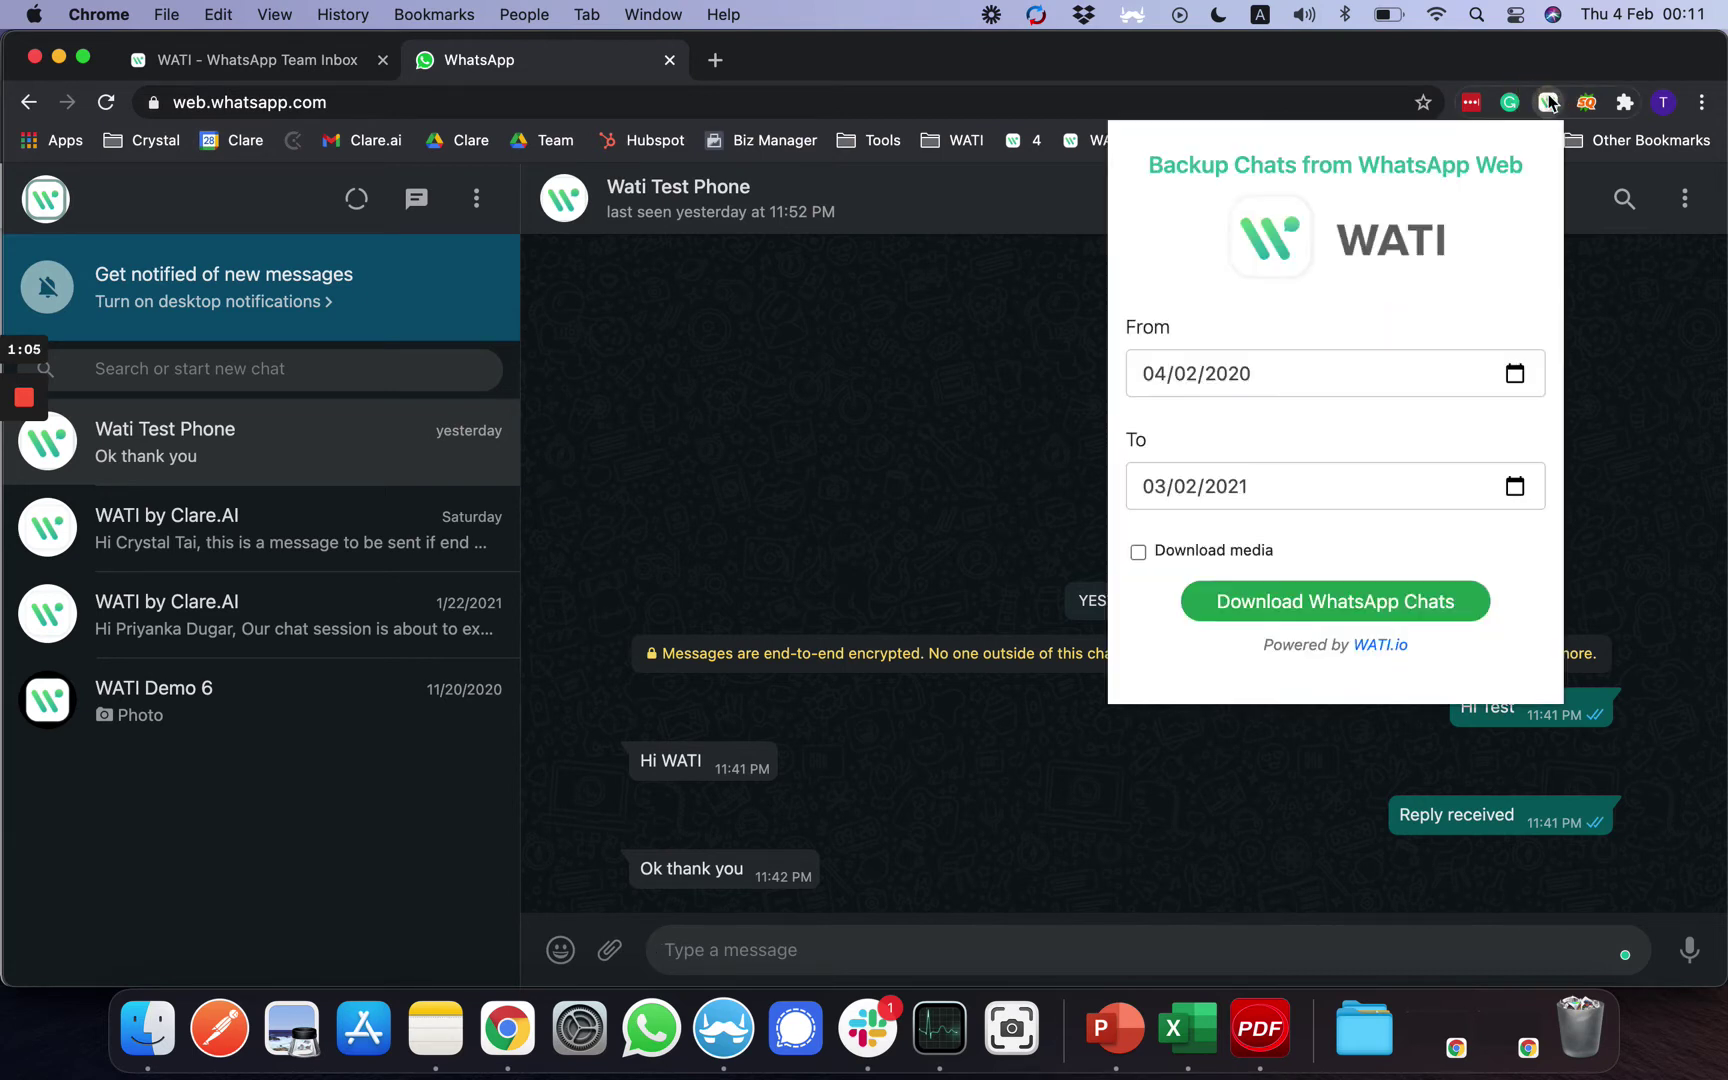
click(1378, 597)
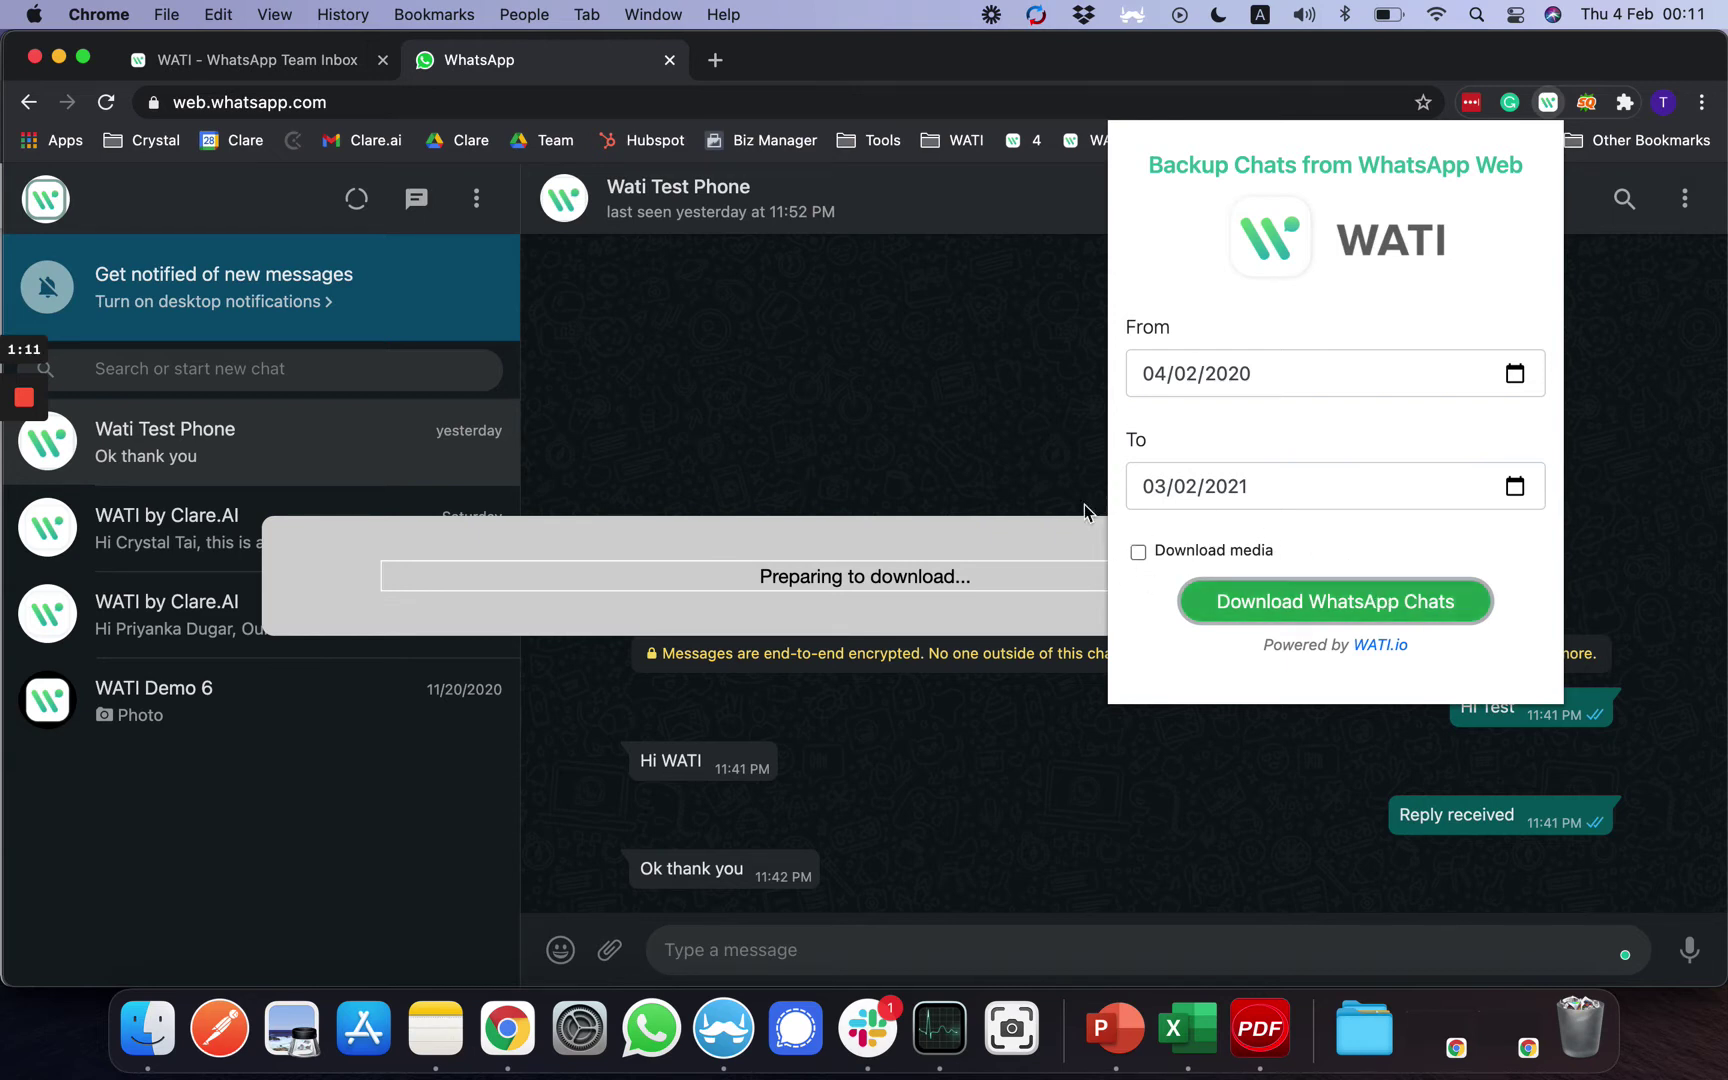
click(1034, 480)
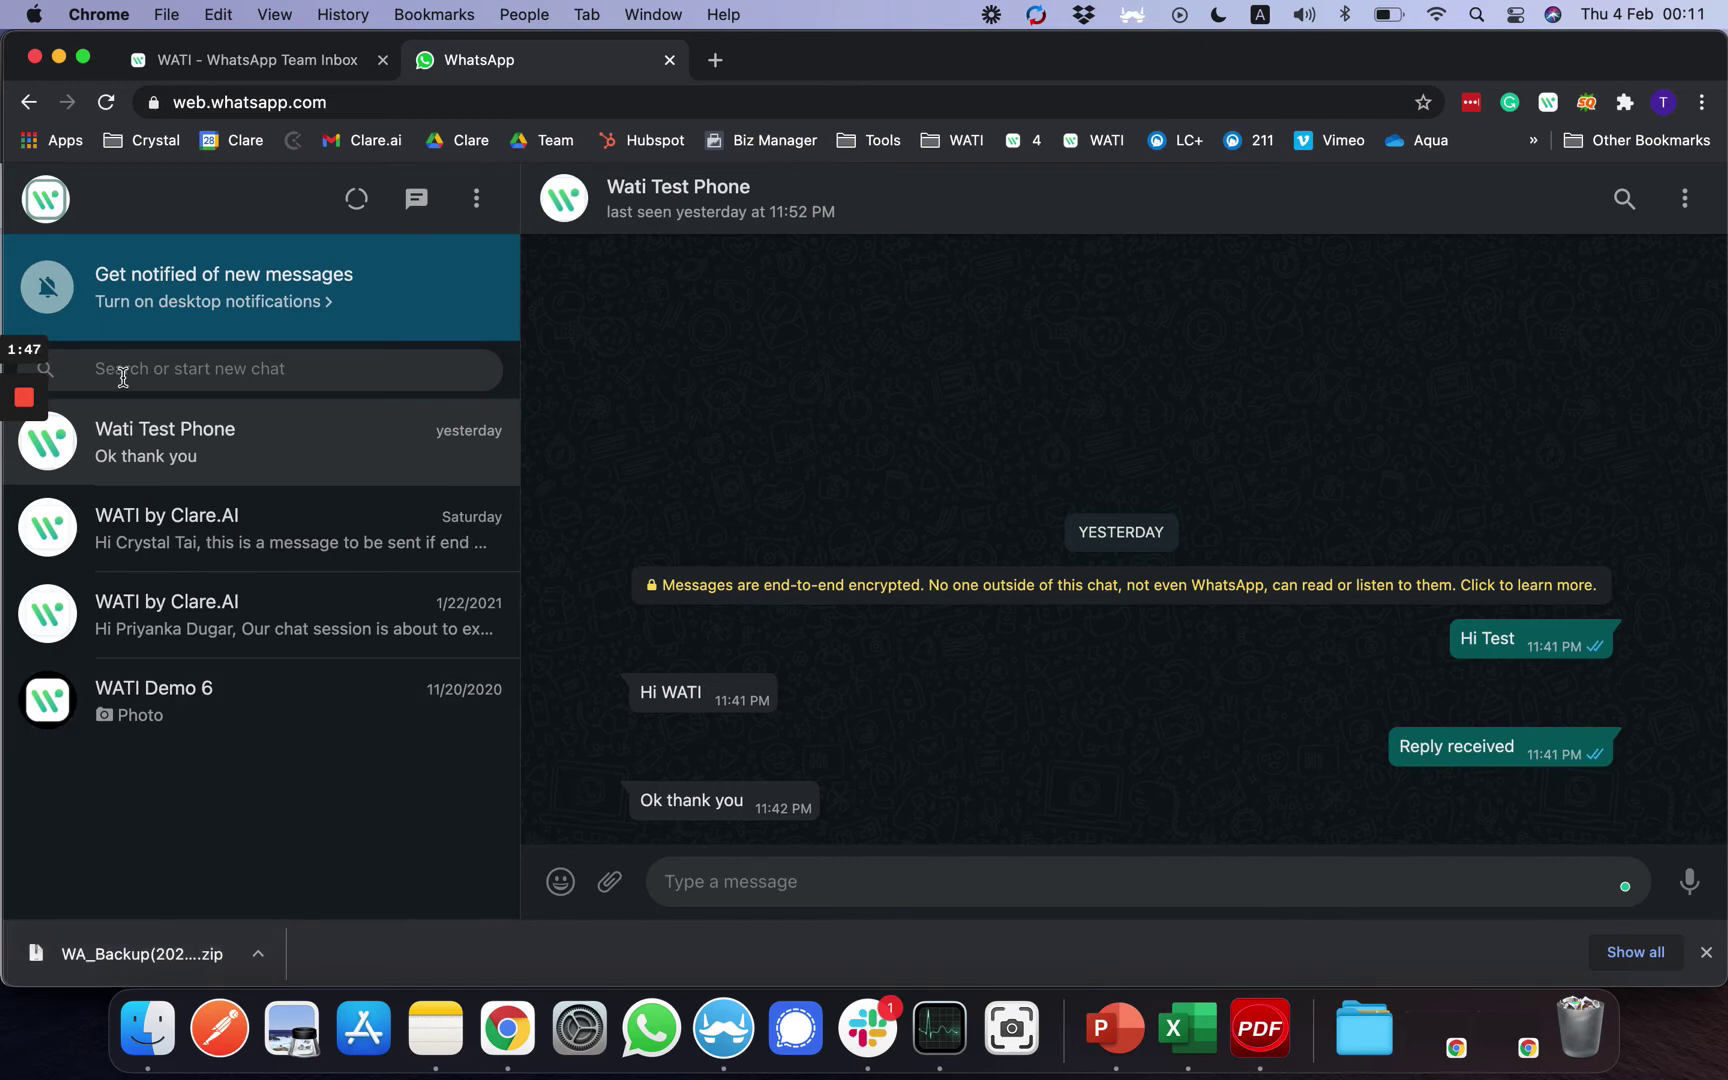
click(287, 62)
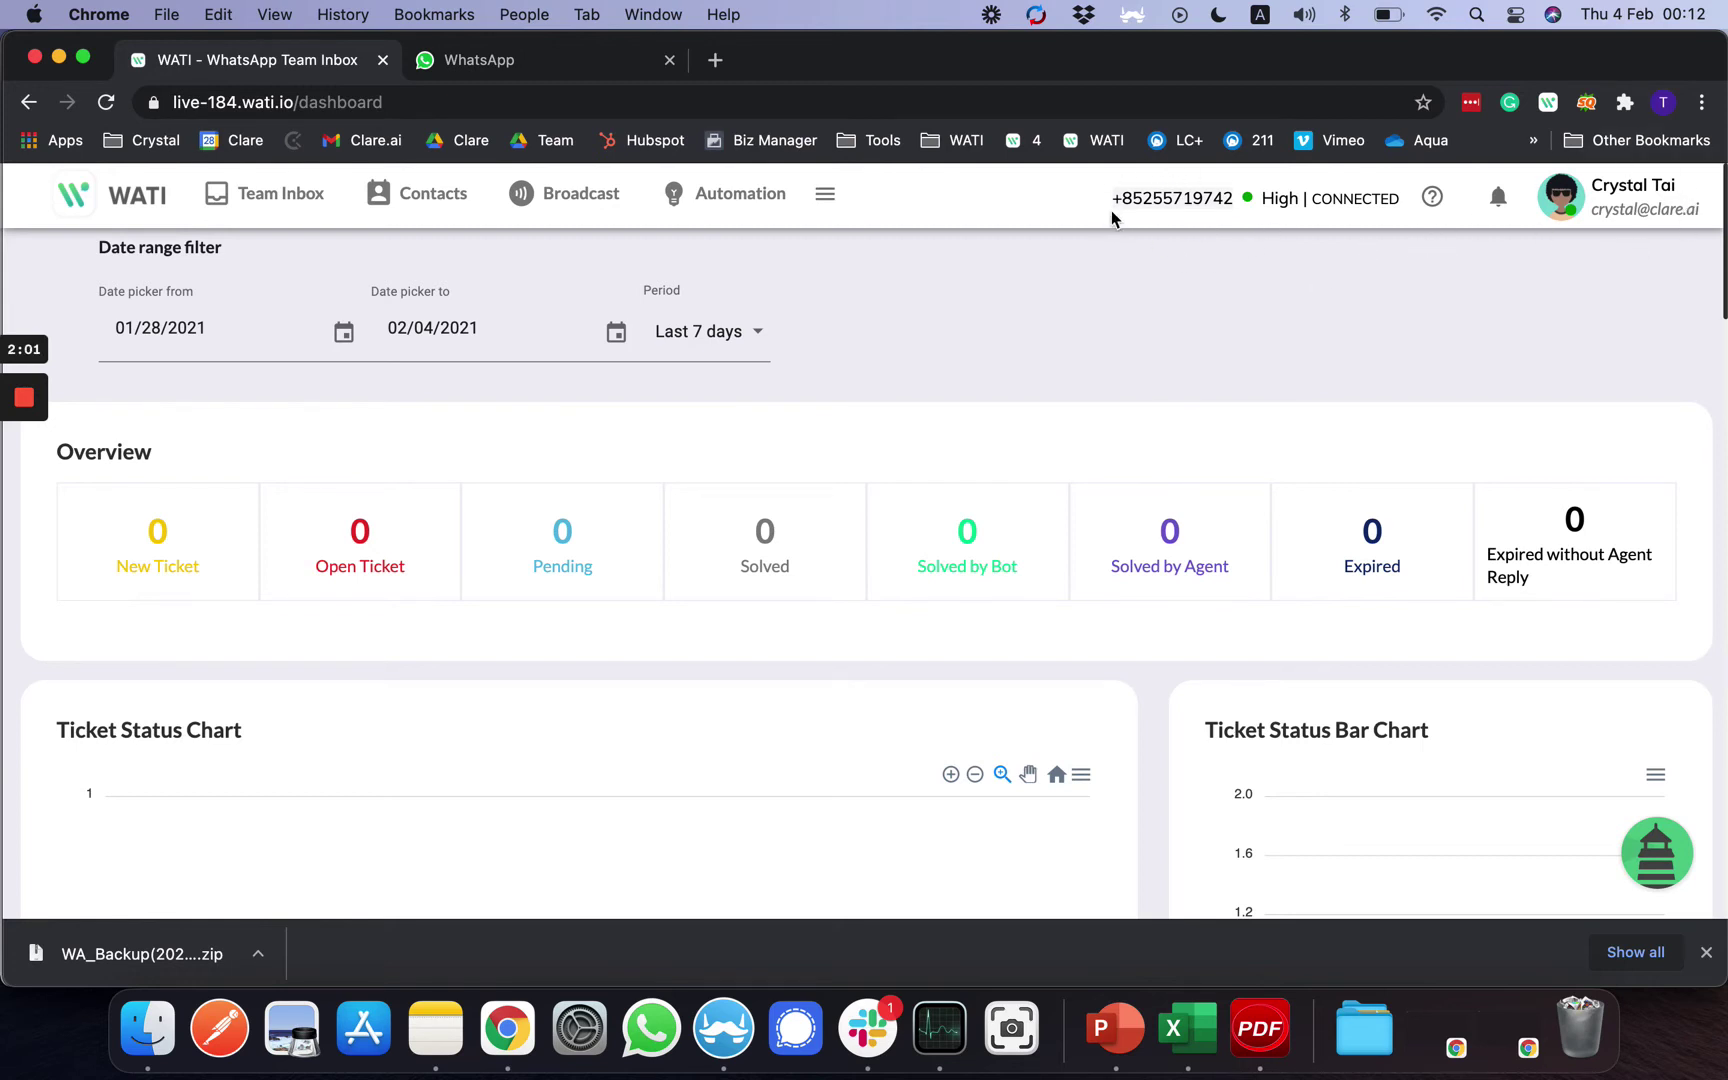
Open WATI's Team Inbox and keep the filter on All chats, currently empty.
click(281, 213)
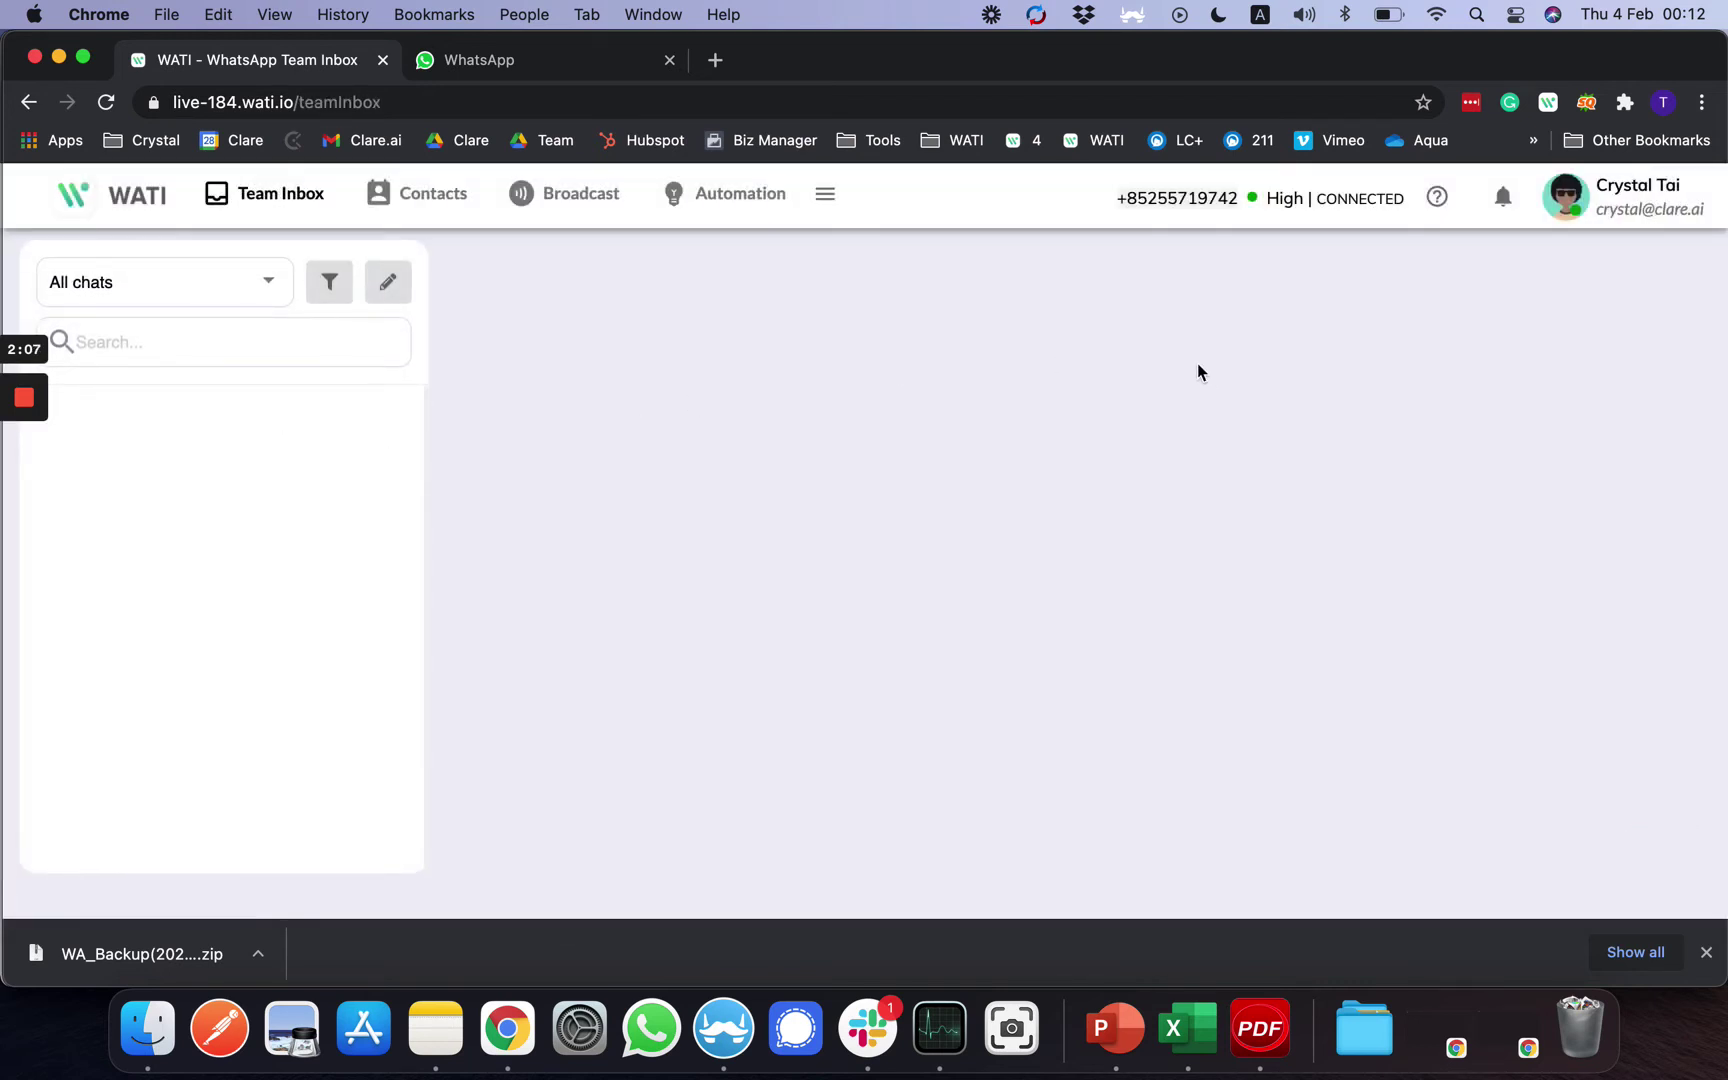
click(188, 290)
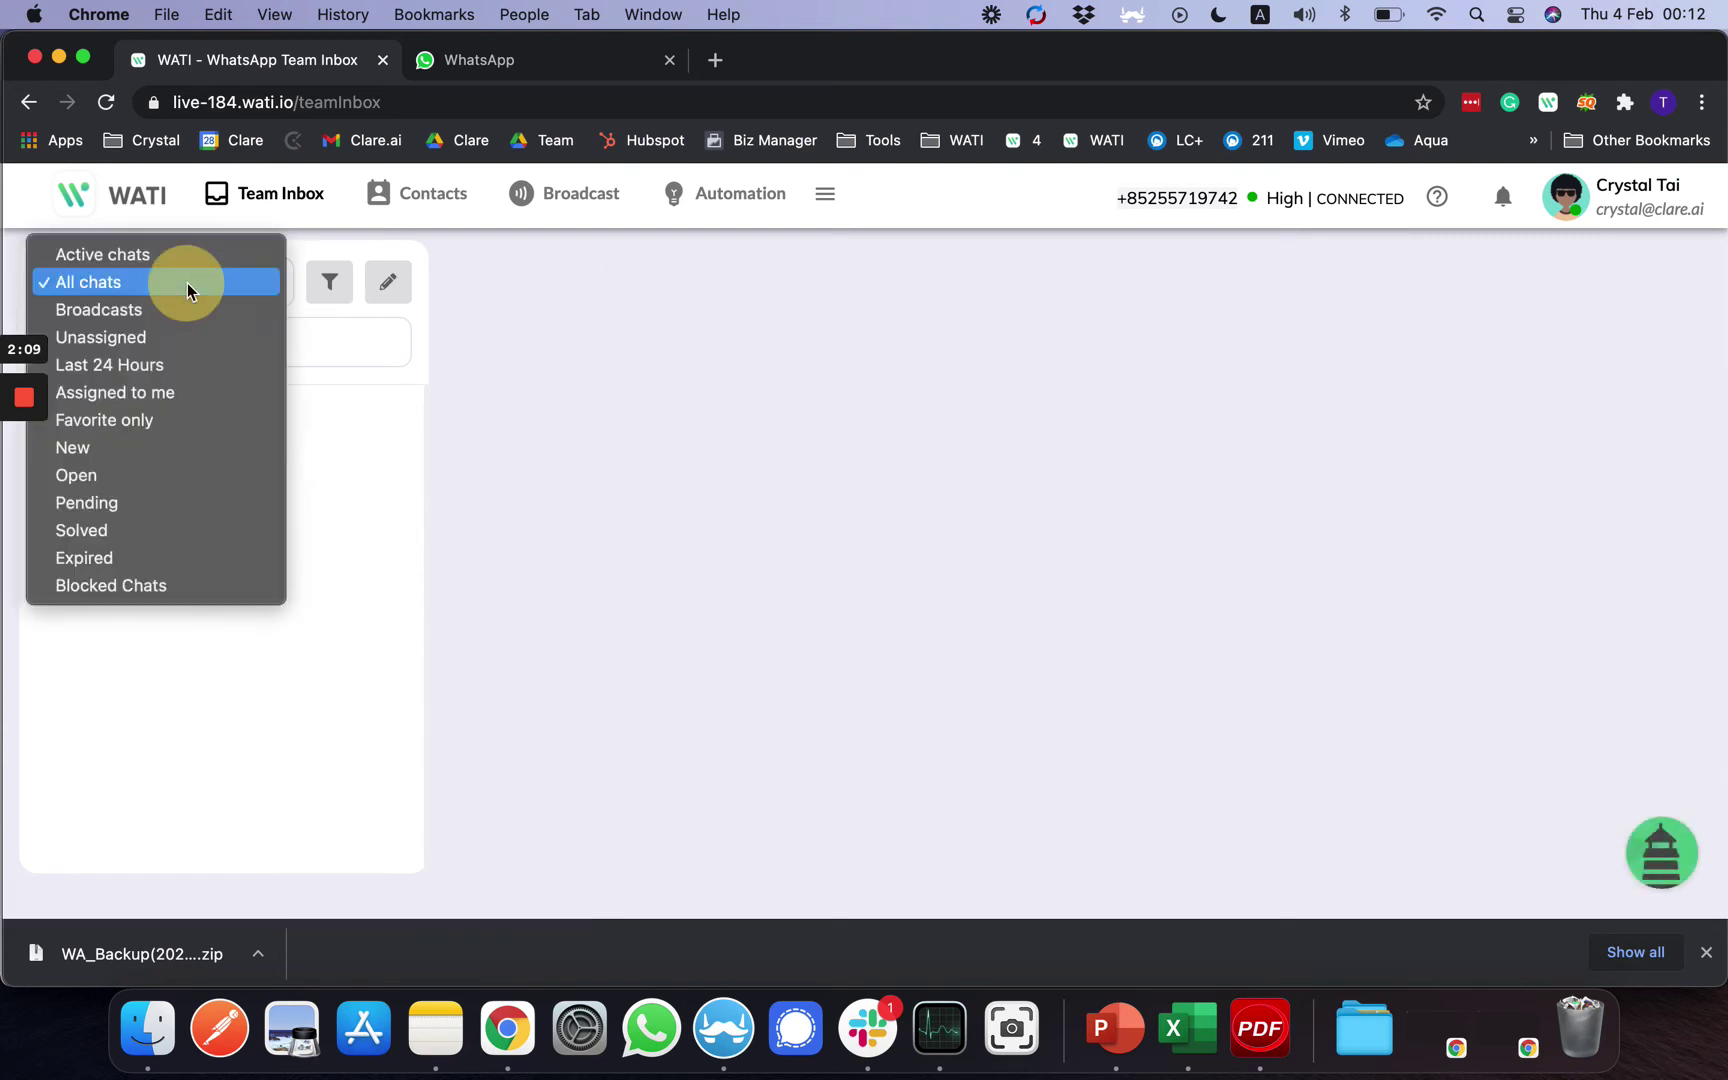
click(174, 289)
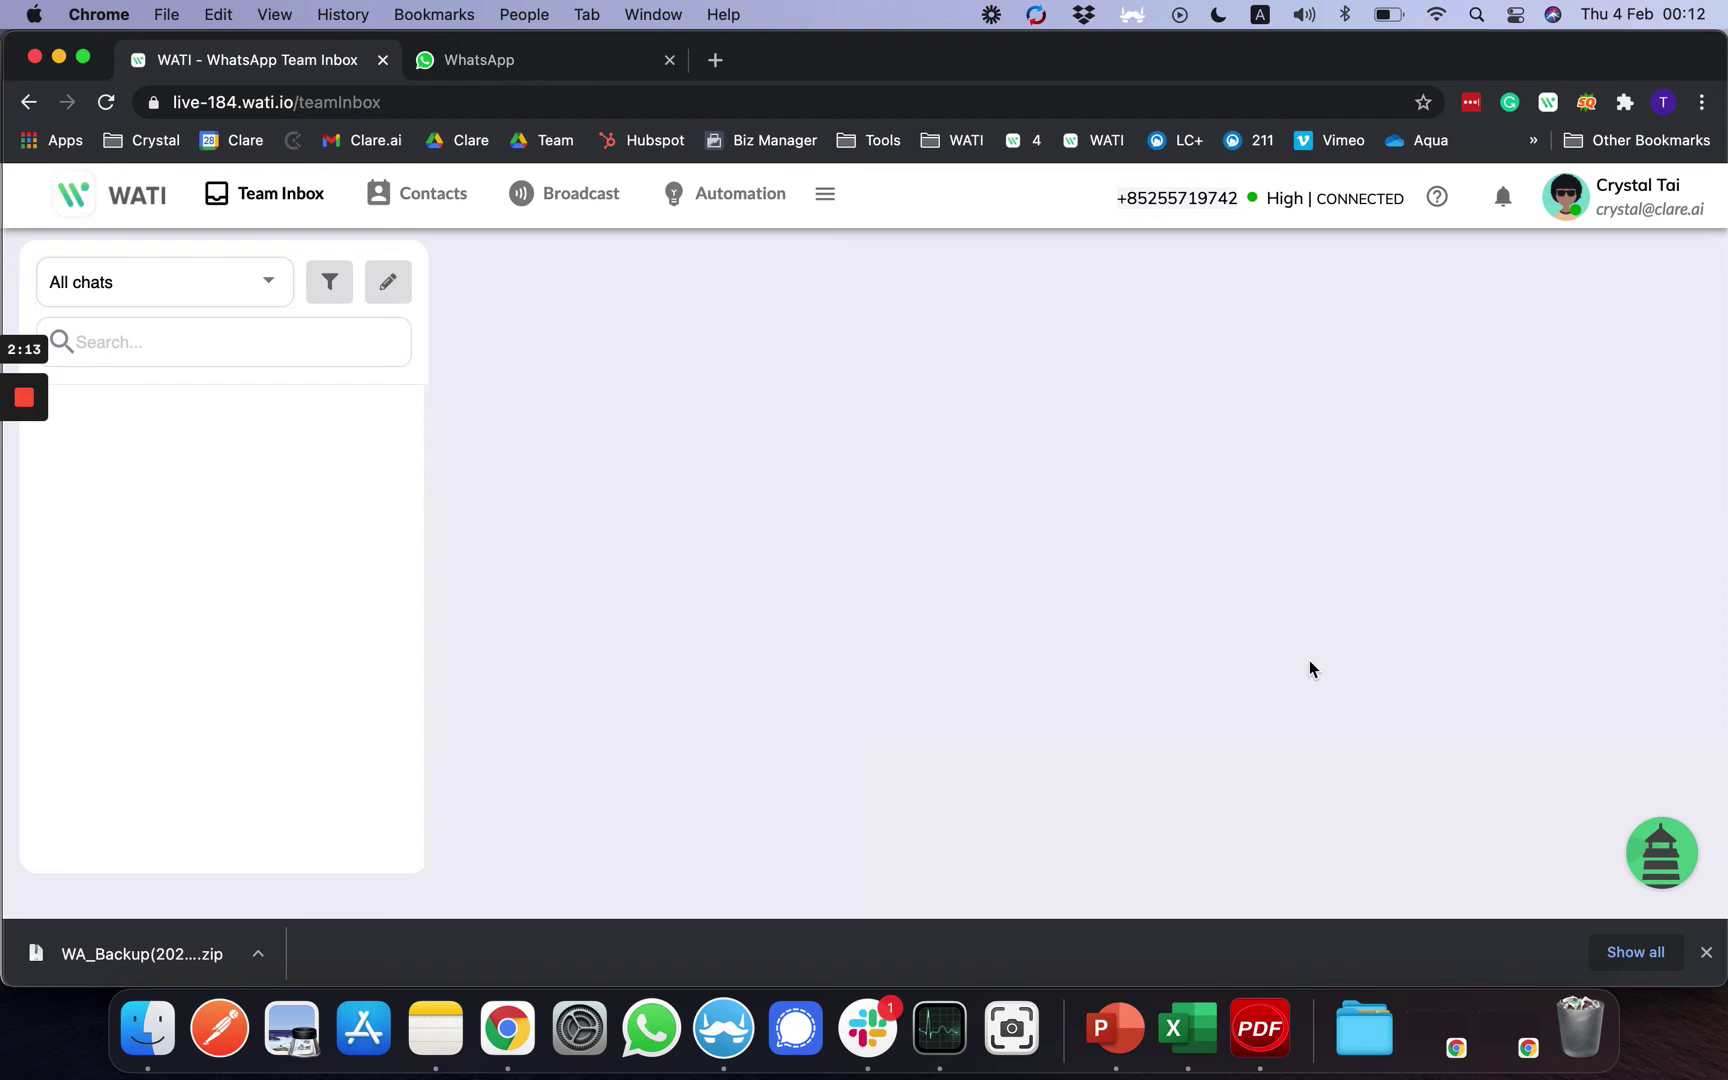
Open the Import Chats page in WATI settings and drag the backup zip toward it.
click(823, 203)
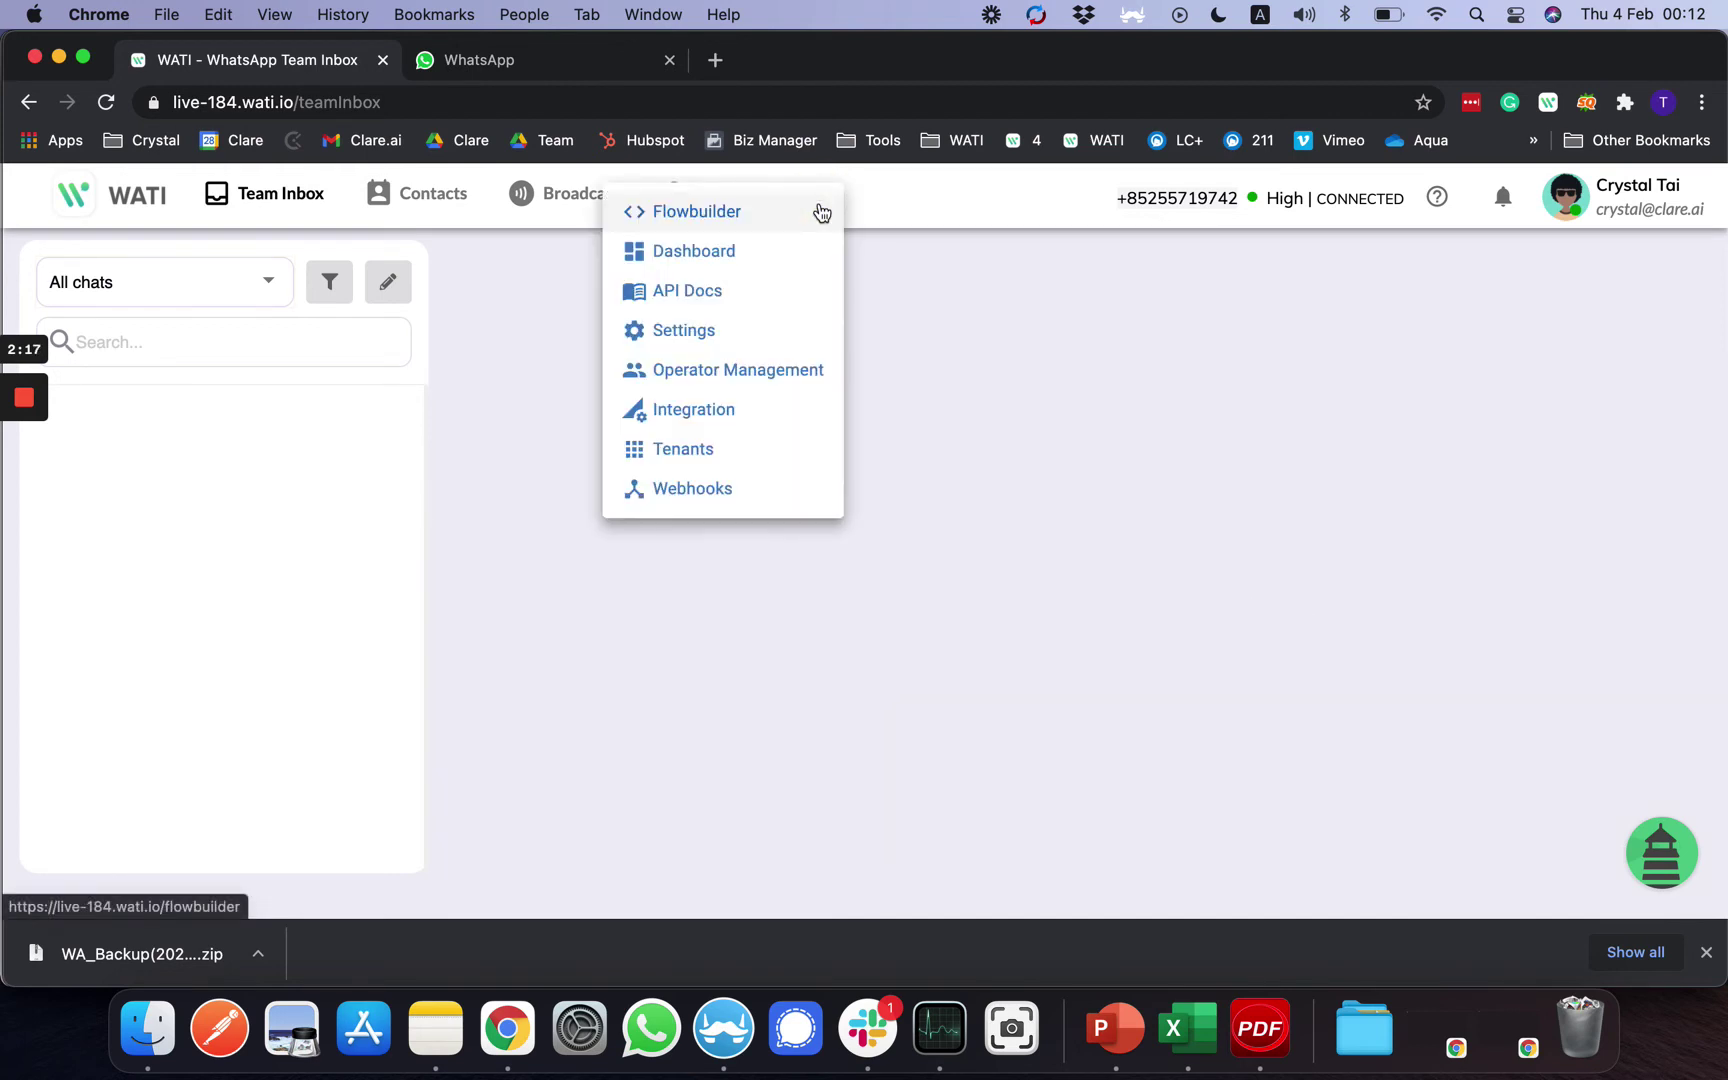
click(755, 342)
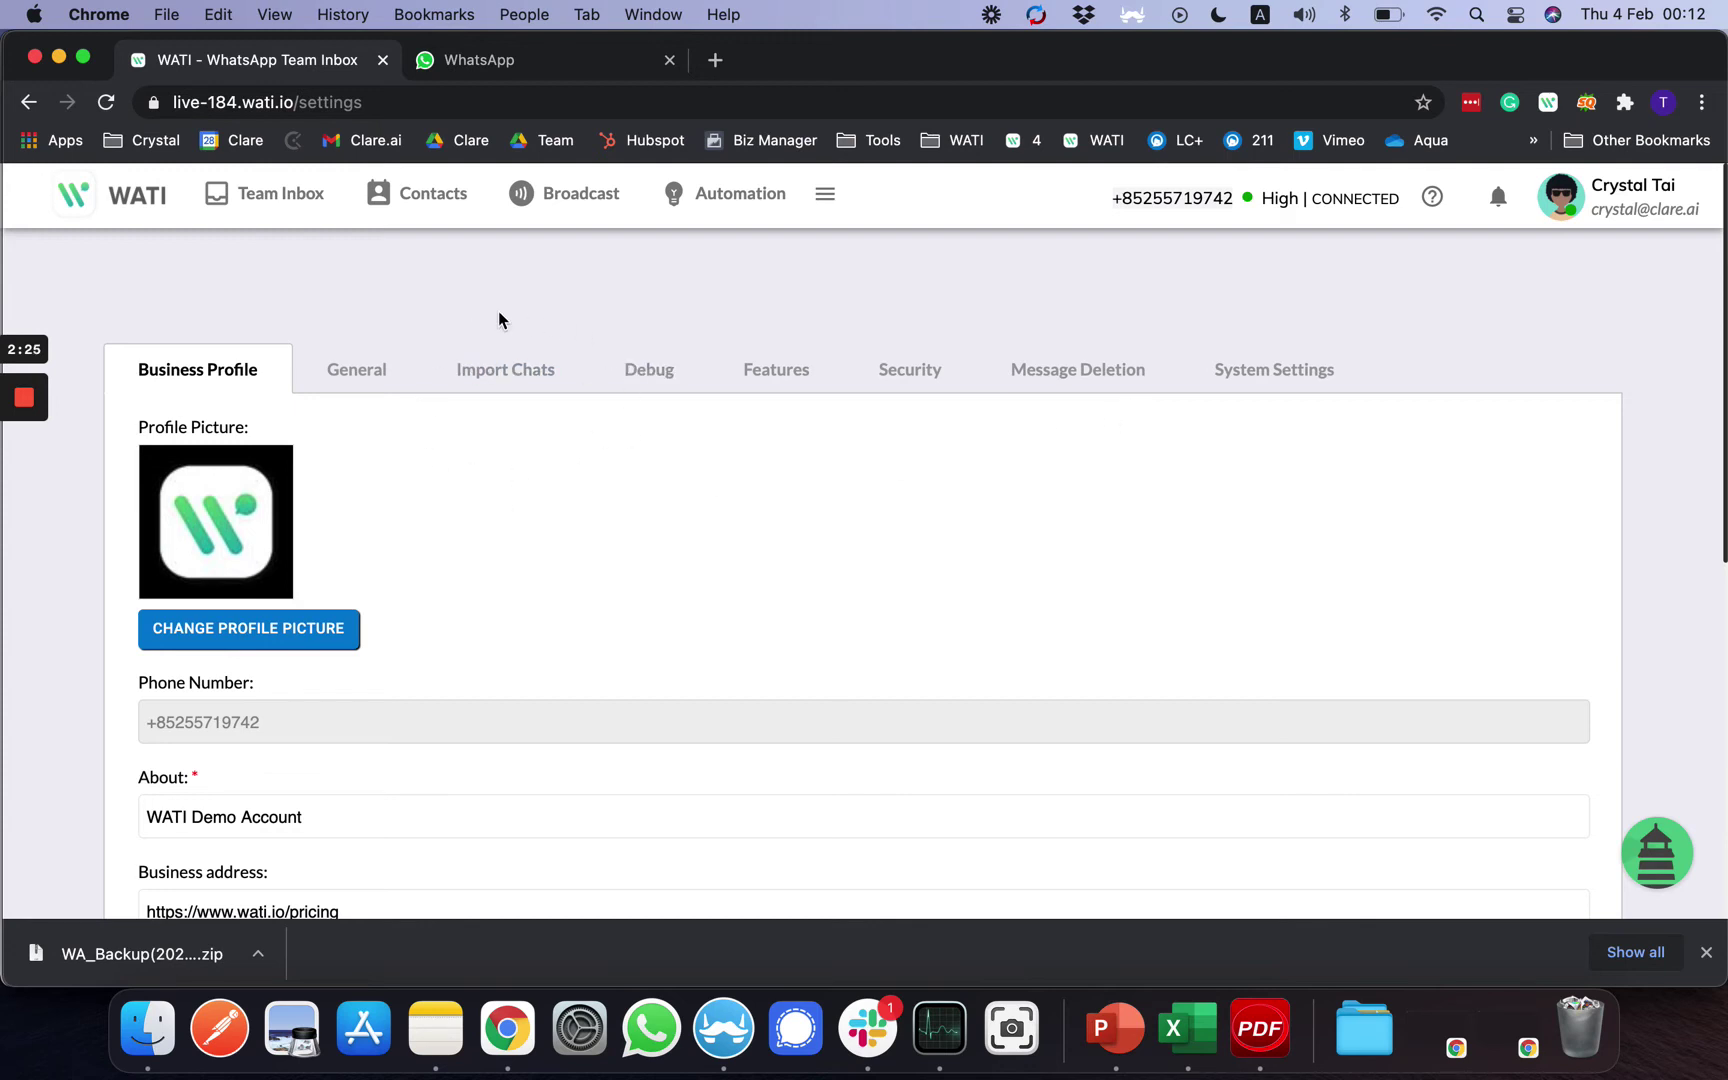
click(504, 372)
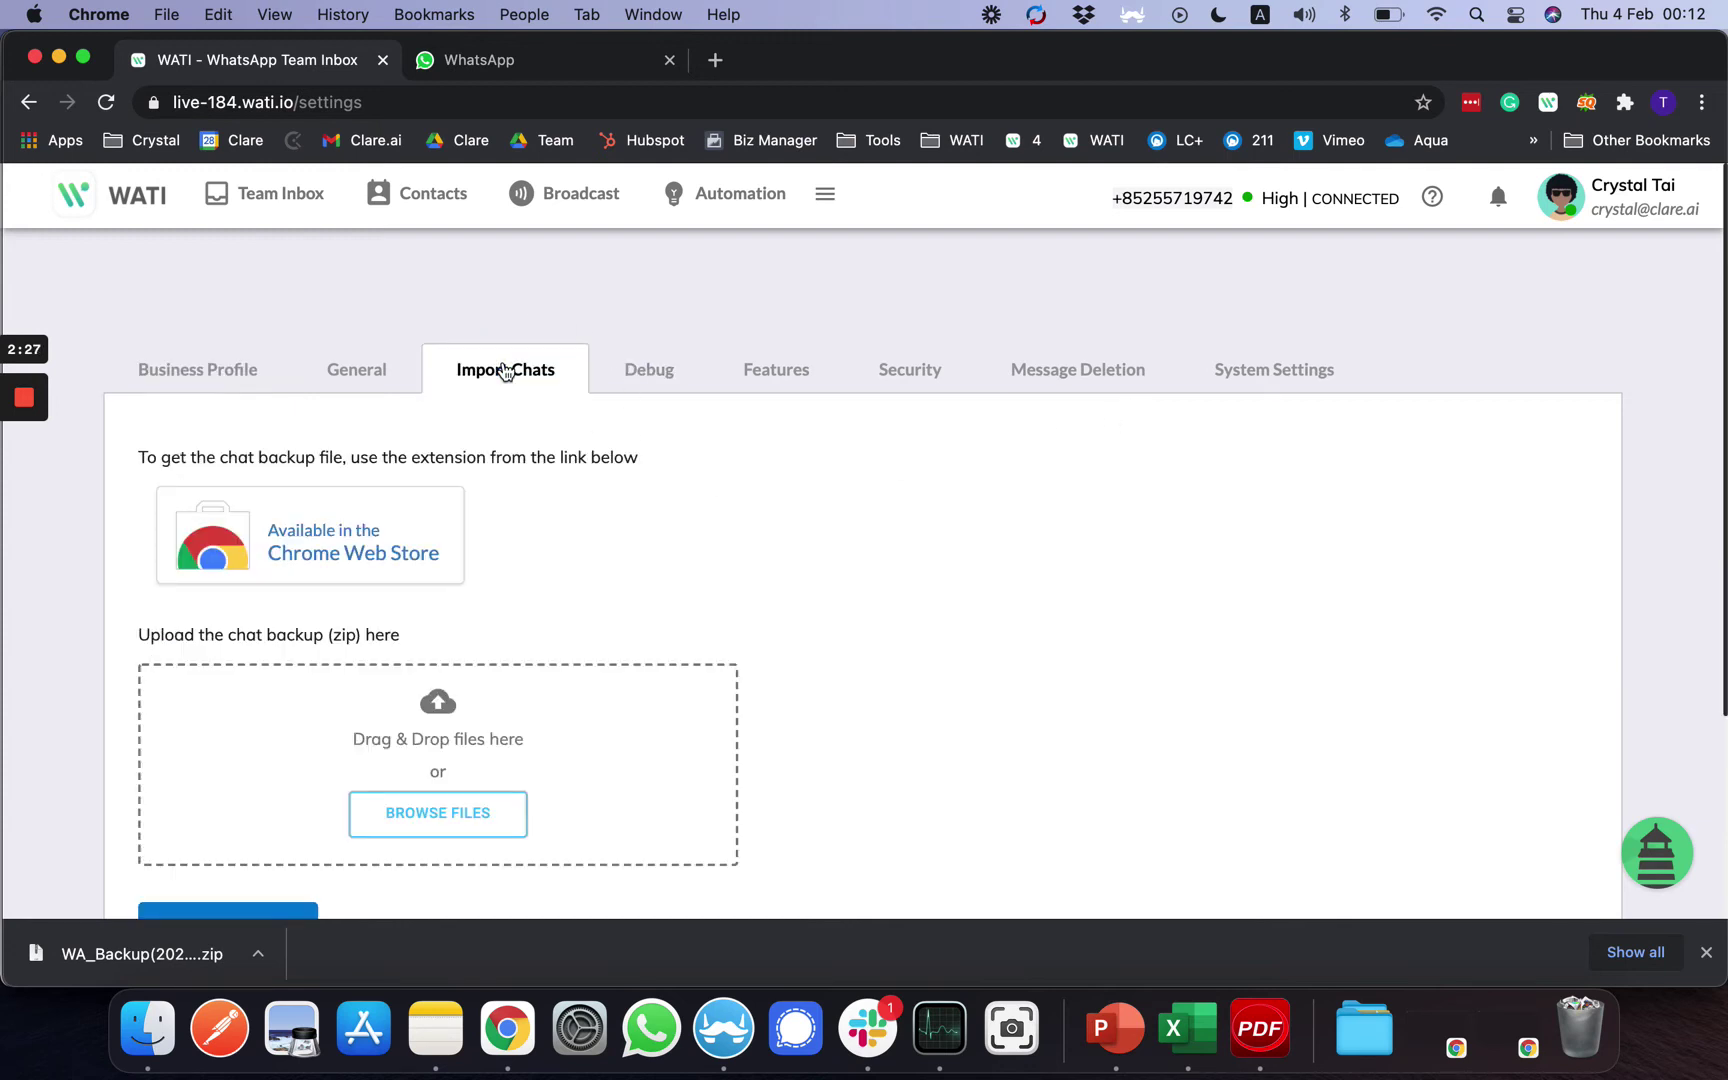
scroll(514, 546, down, 2)
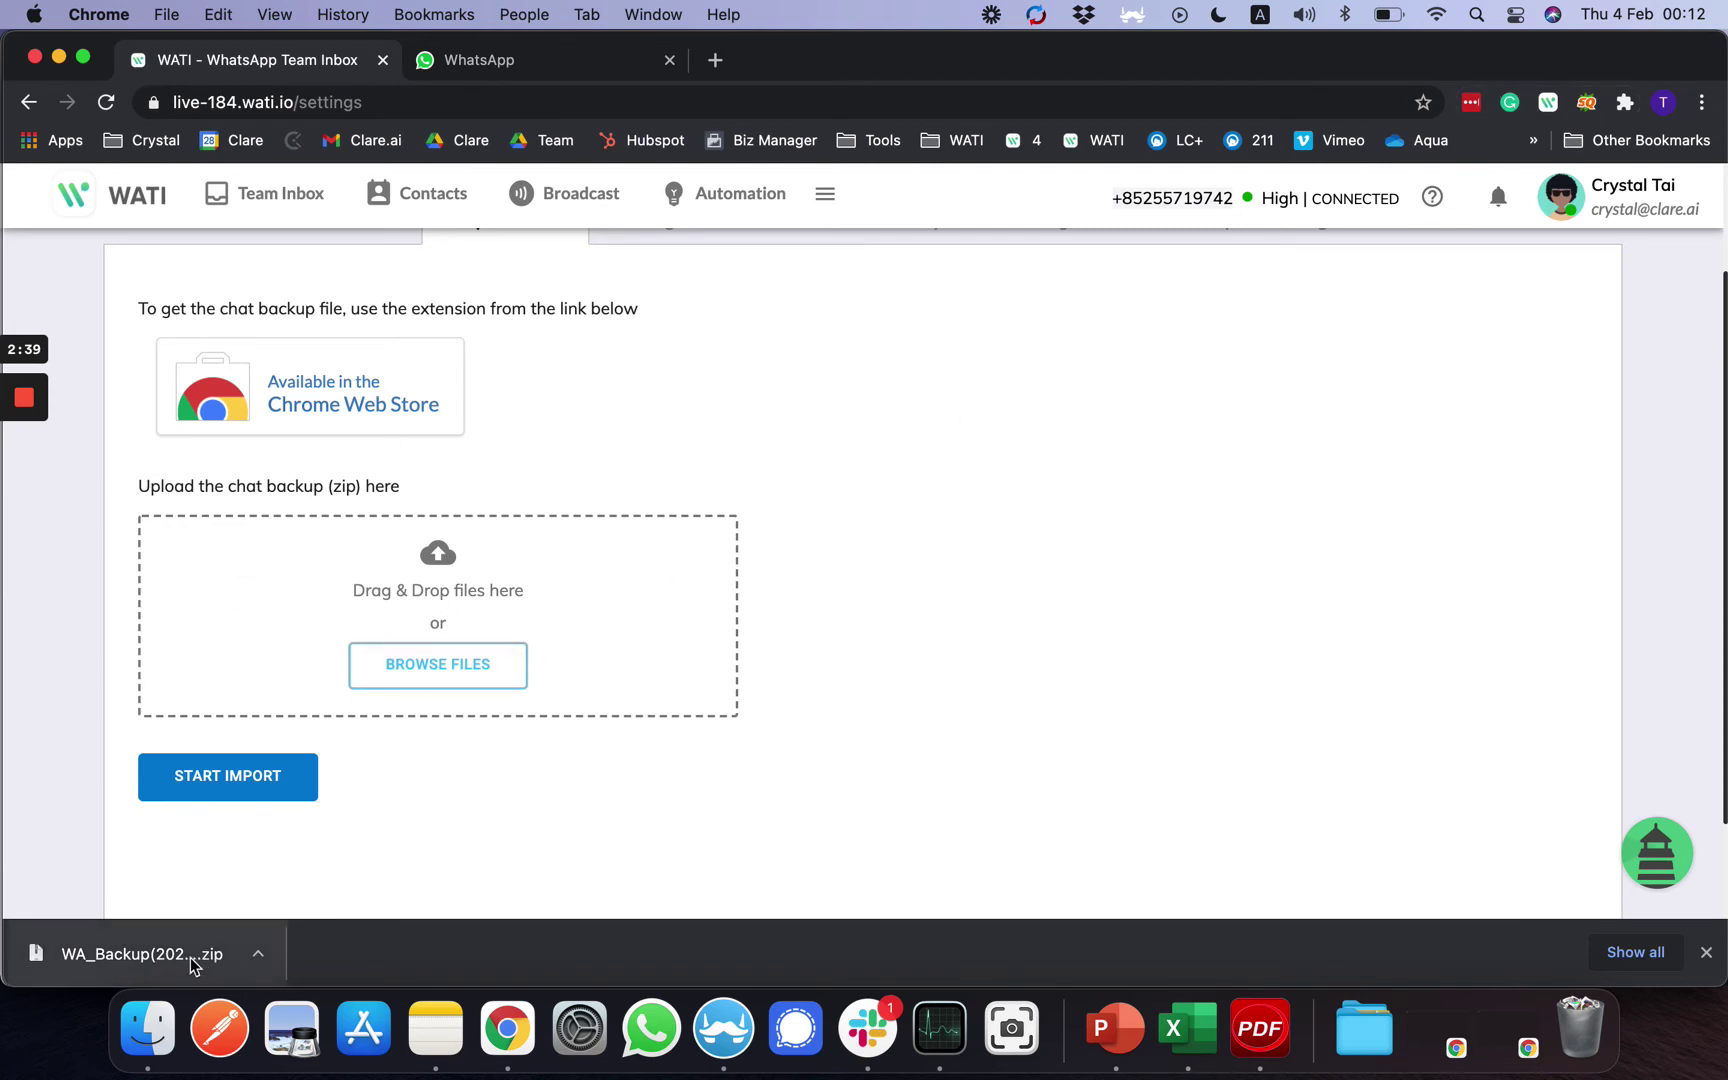
drag(190, 966, 439, 592)
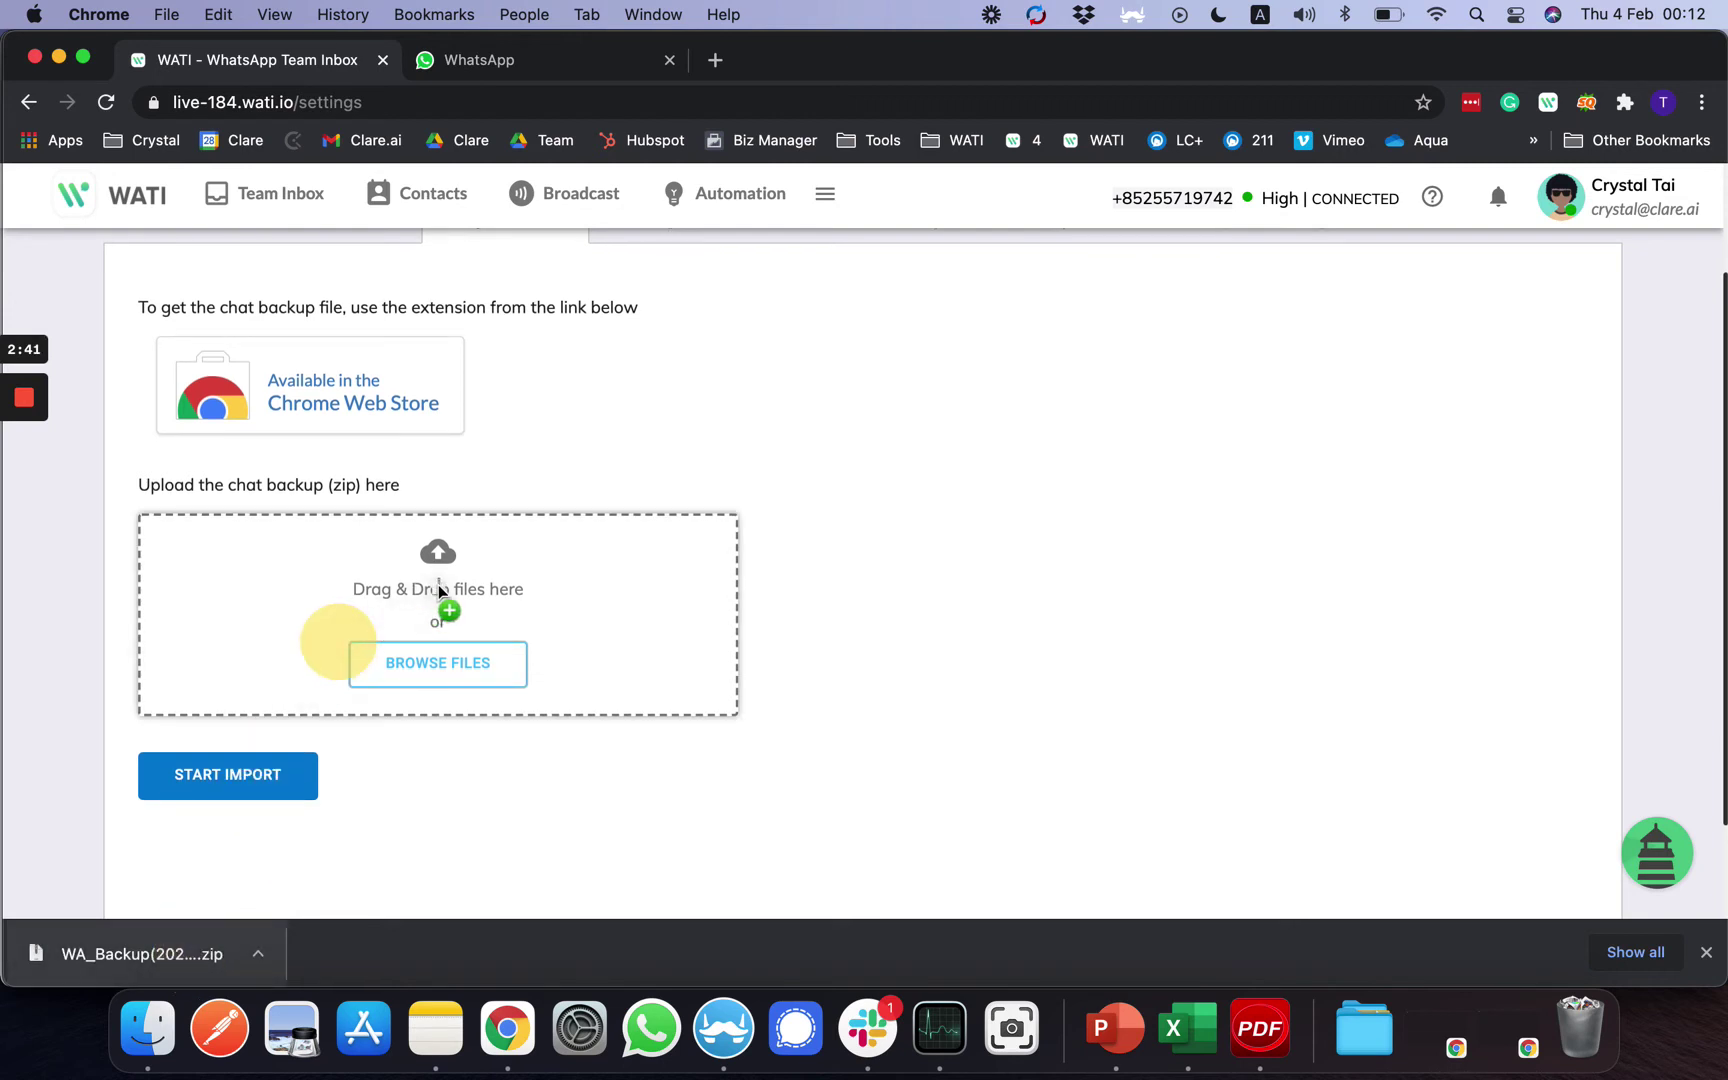
Drop the WA_Backup zip on the upload area and import it, bringing in 6 chats.
drag(439, 591, 439, 594)
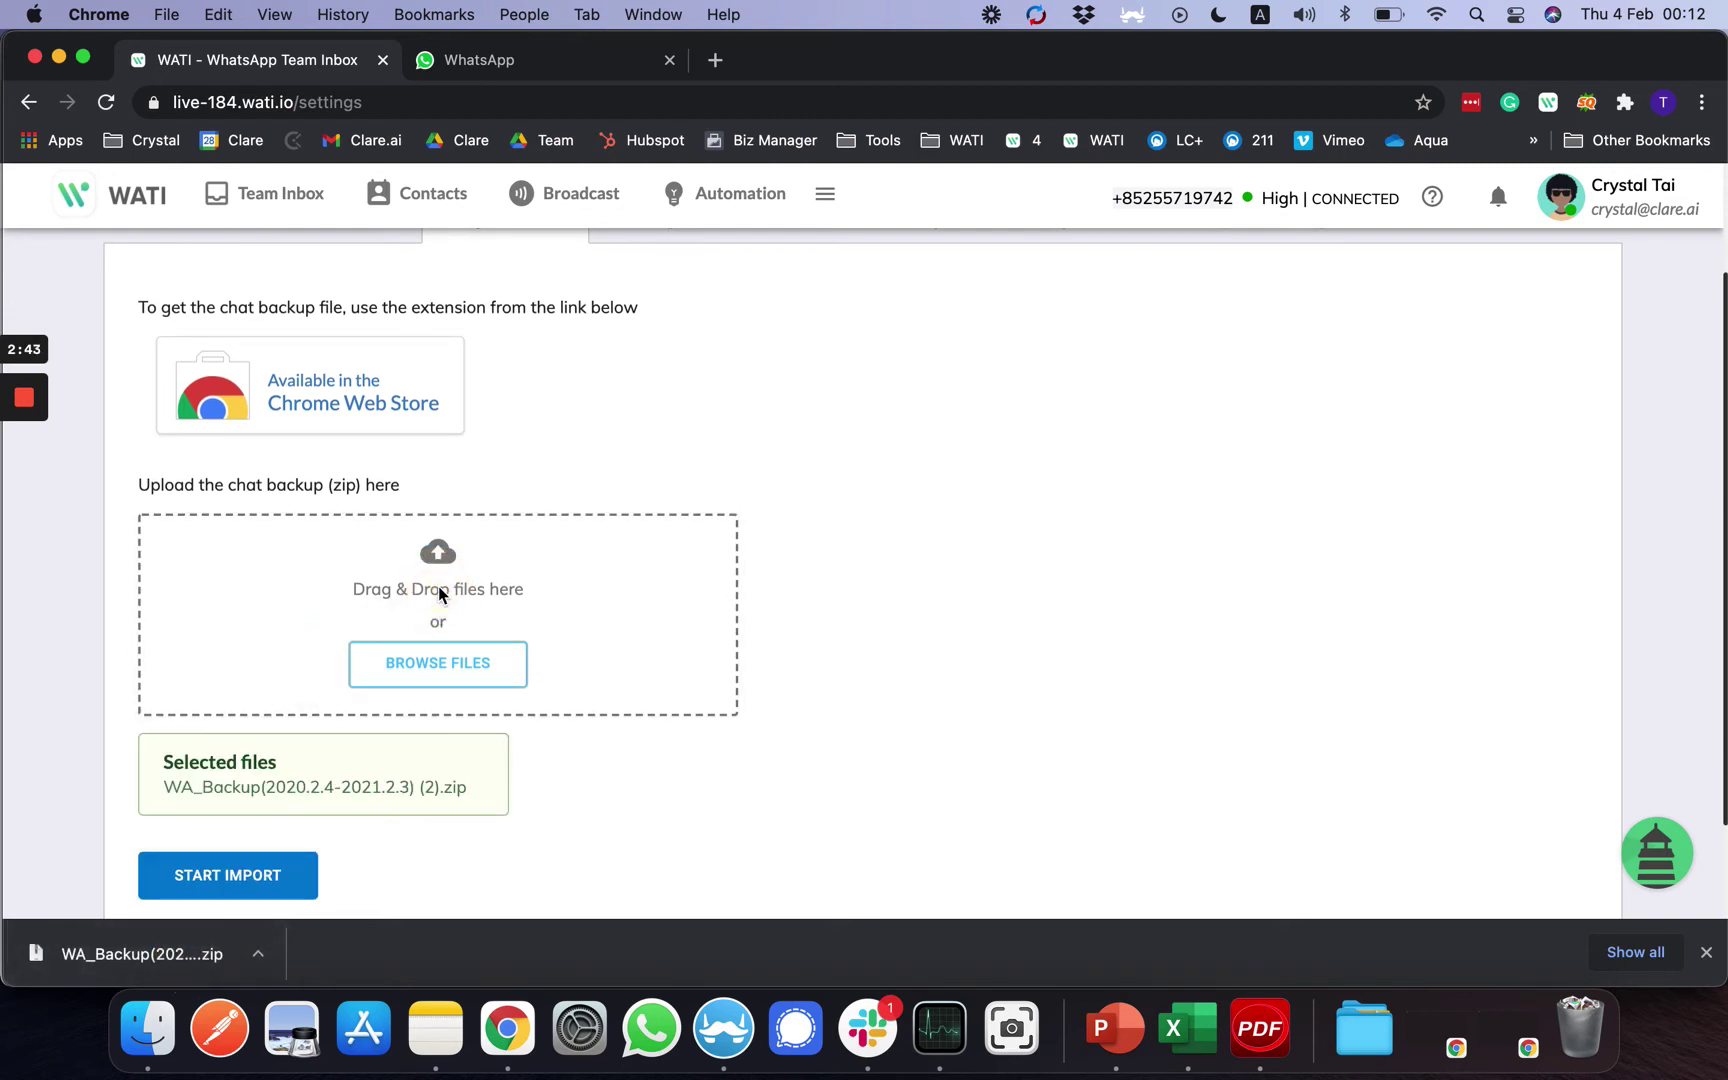
click(267, 896)
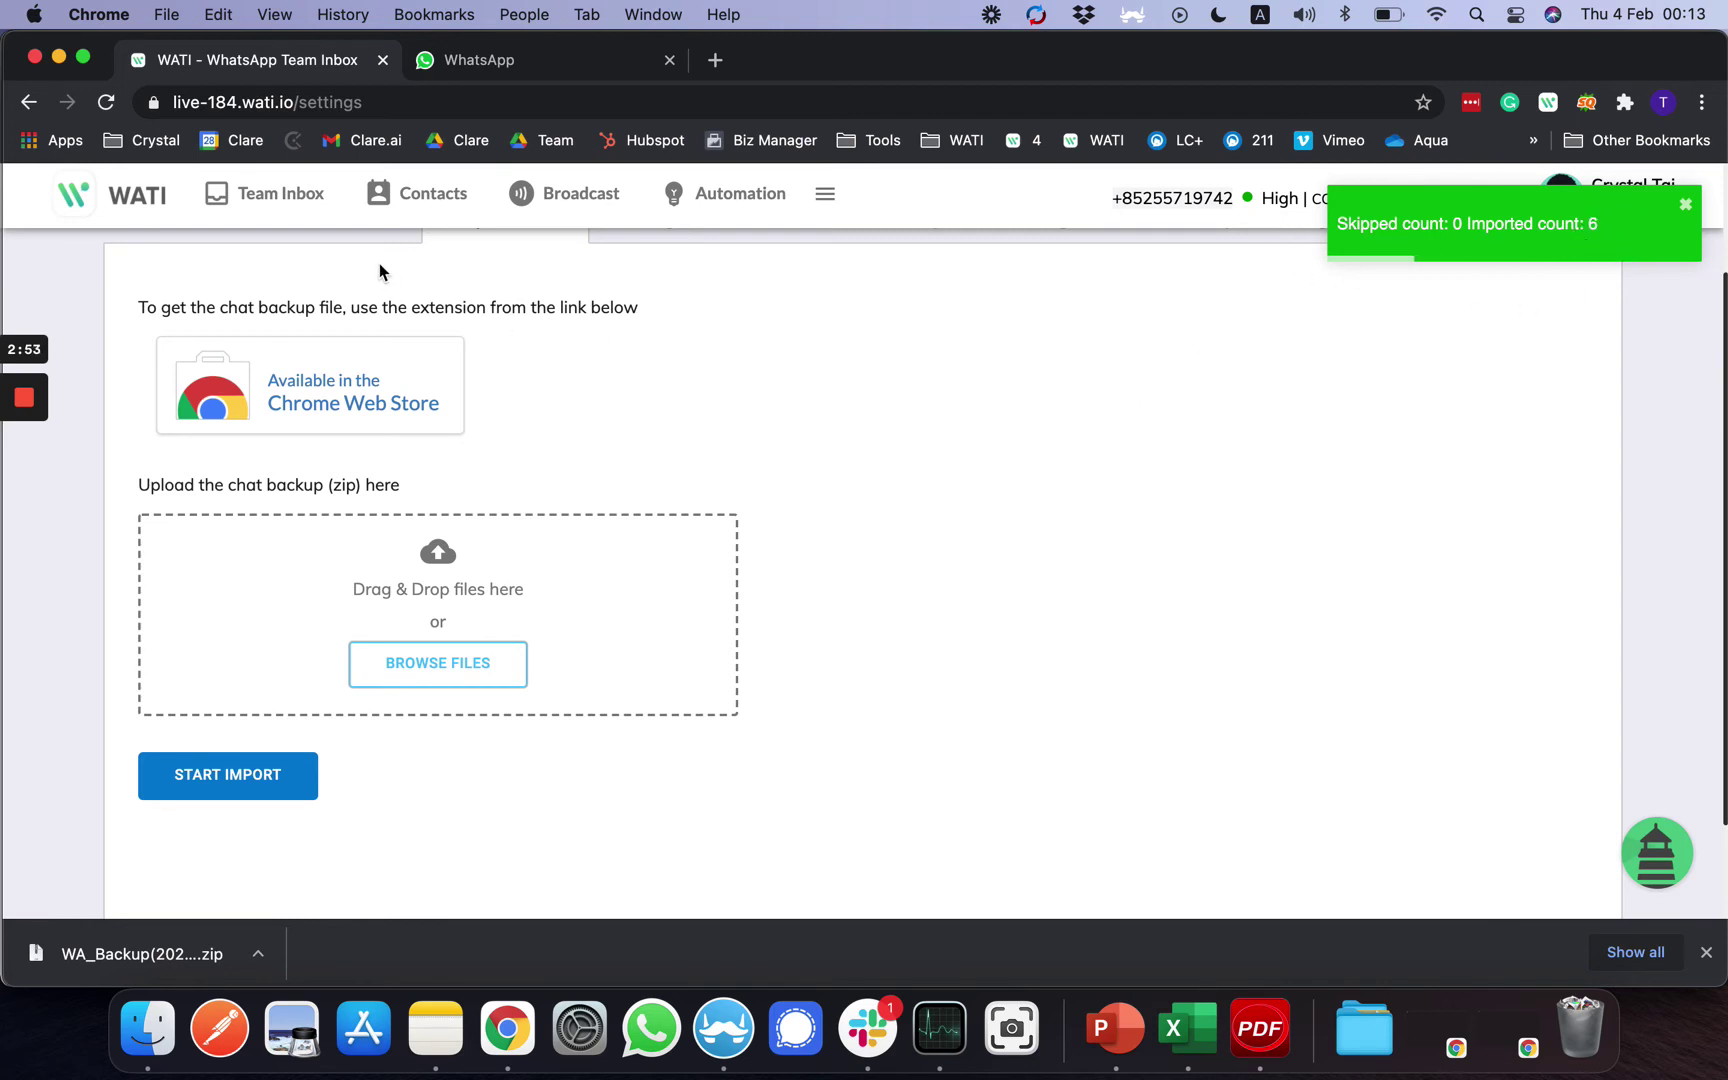
click(275, 202)
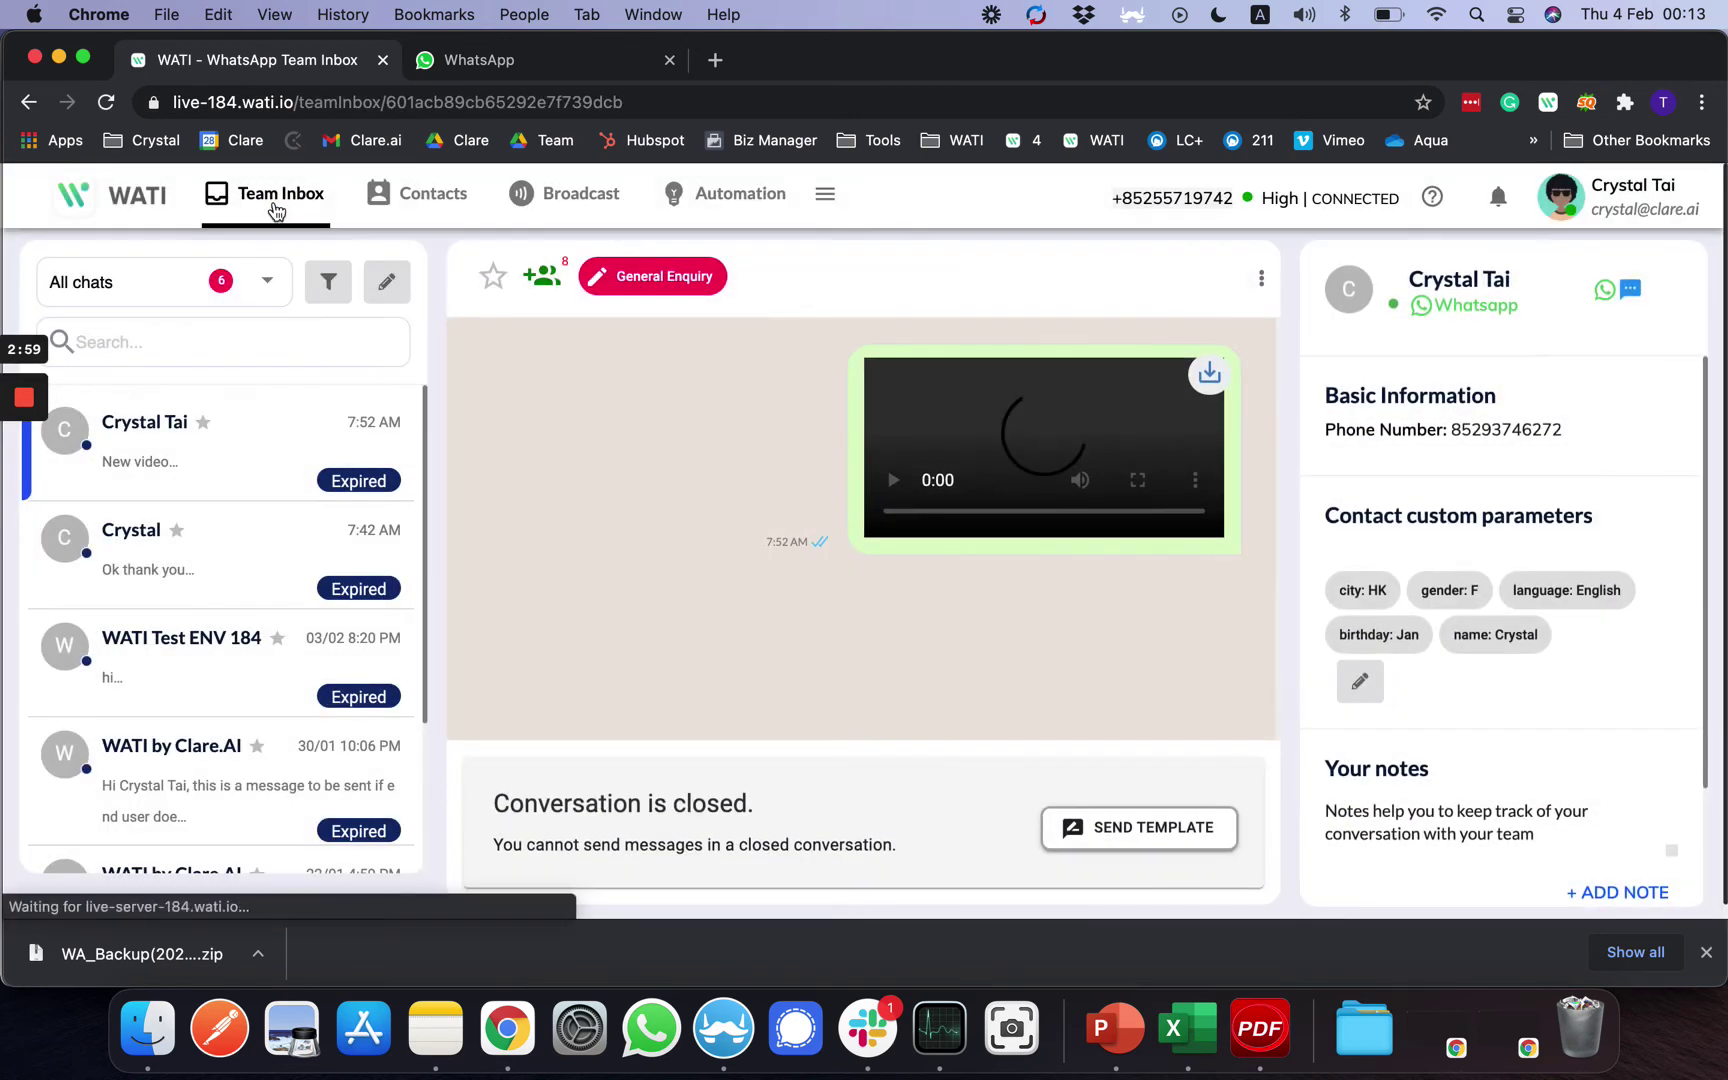
Compare the imported "Ok thank you" chat against the original WhatsApp Web conversation.
click(272, 545)
scroll(273, 546, down, 3)
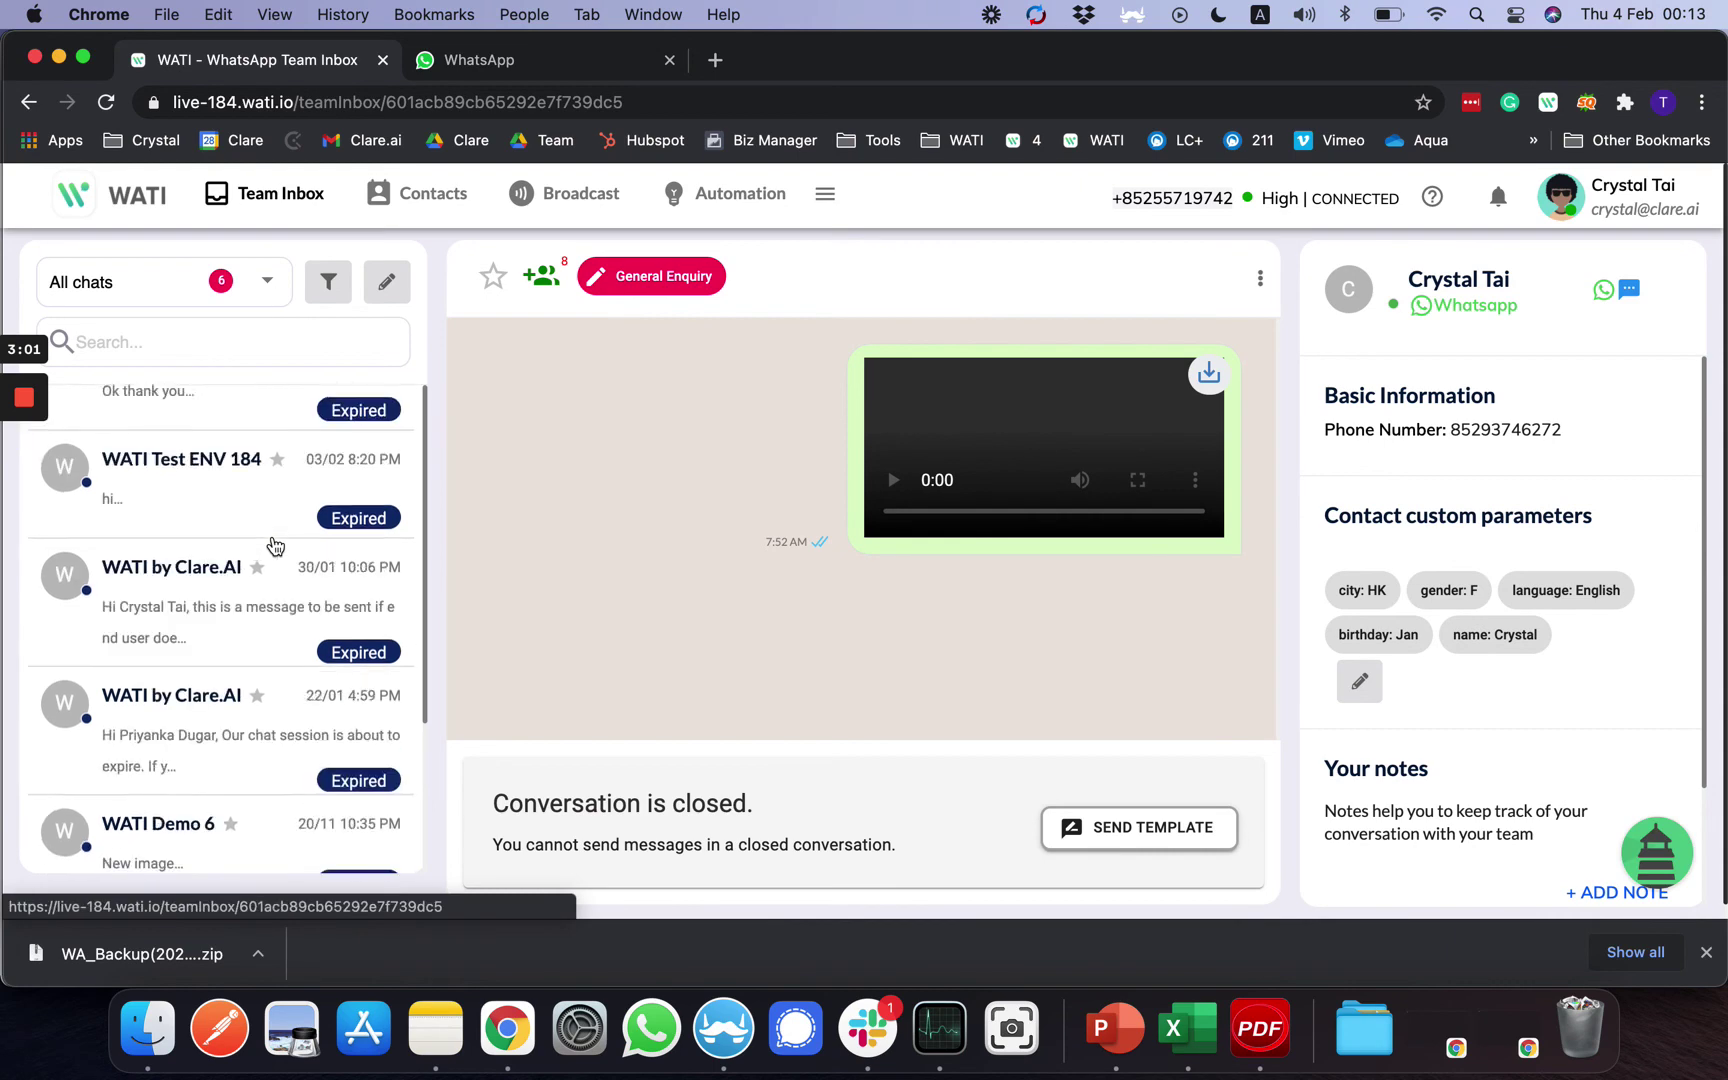
scroll(273, 546, down, 1)
scroll(271, 648, up, 2)
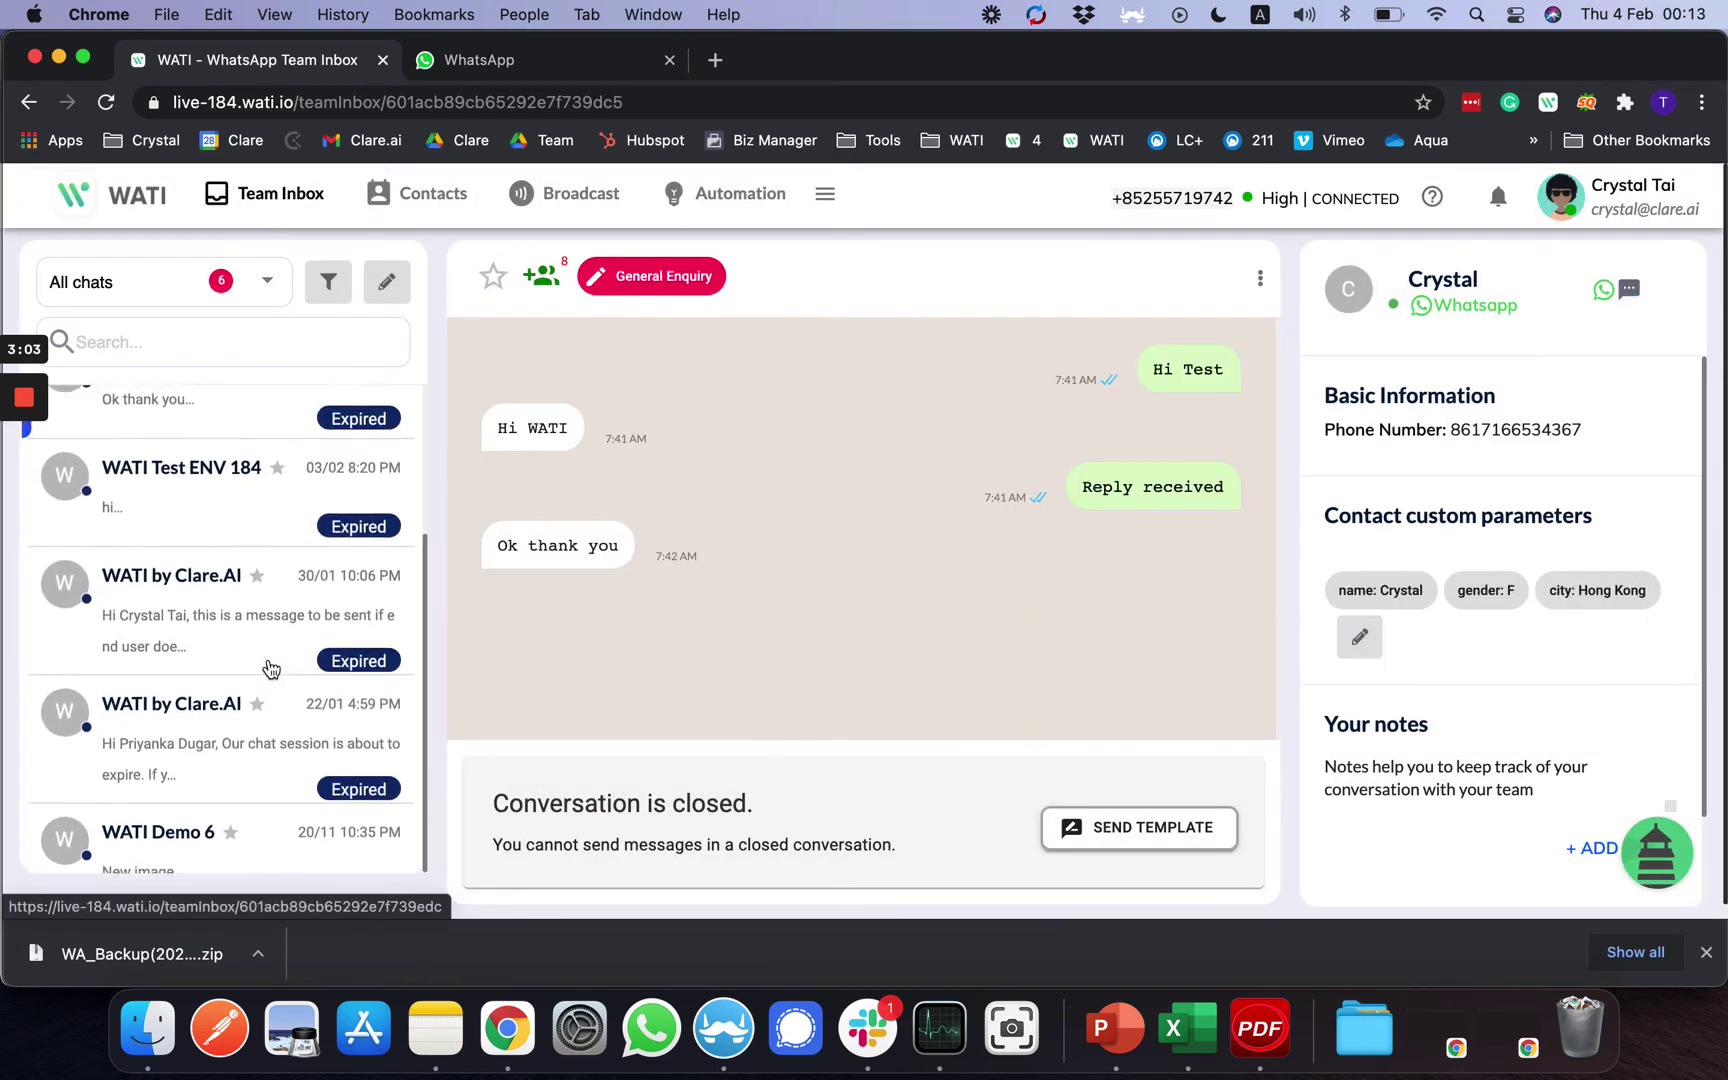
scroll(270, 662, down, 2)
scroll(269, 669, up, 2)
scroll(270, 670, up, 1)
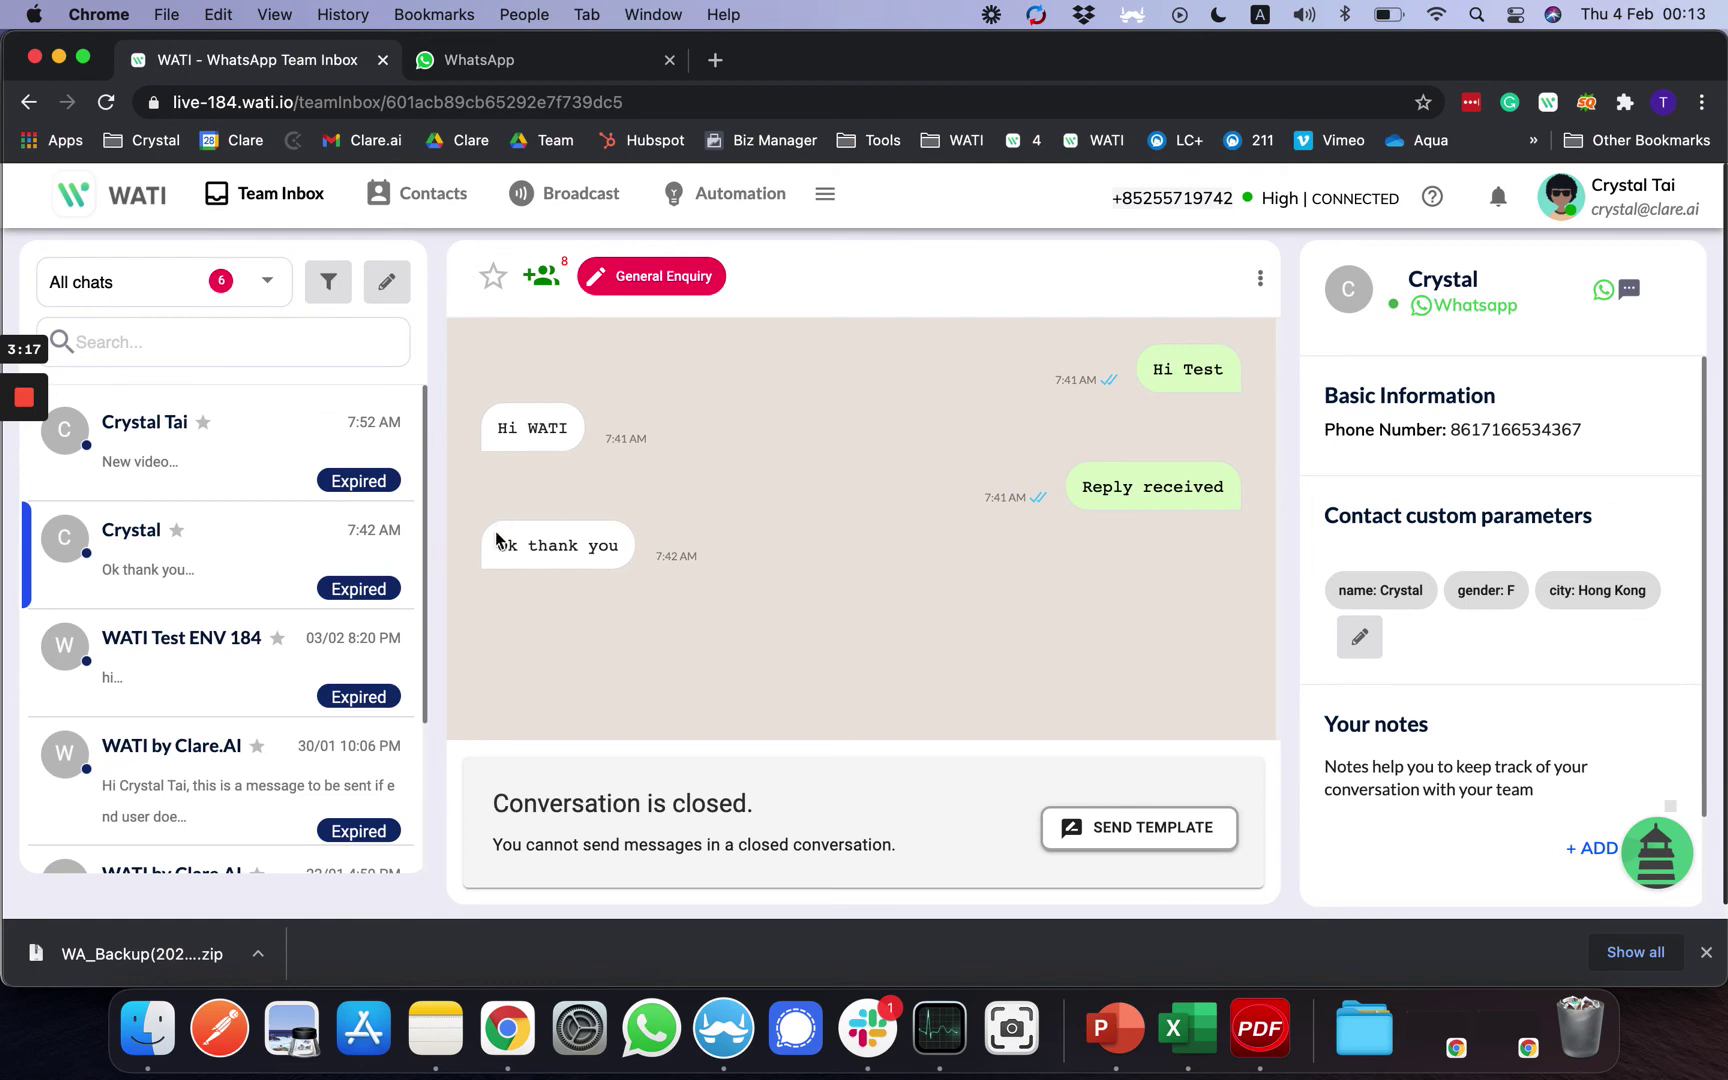
click(565, 60)
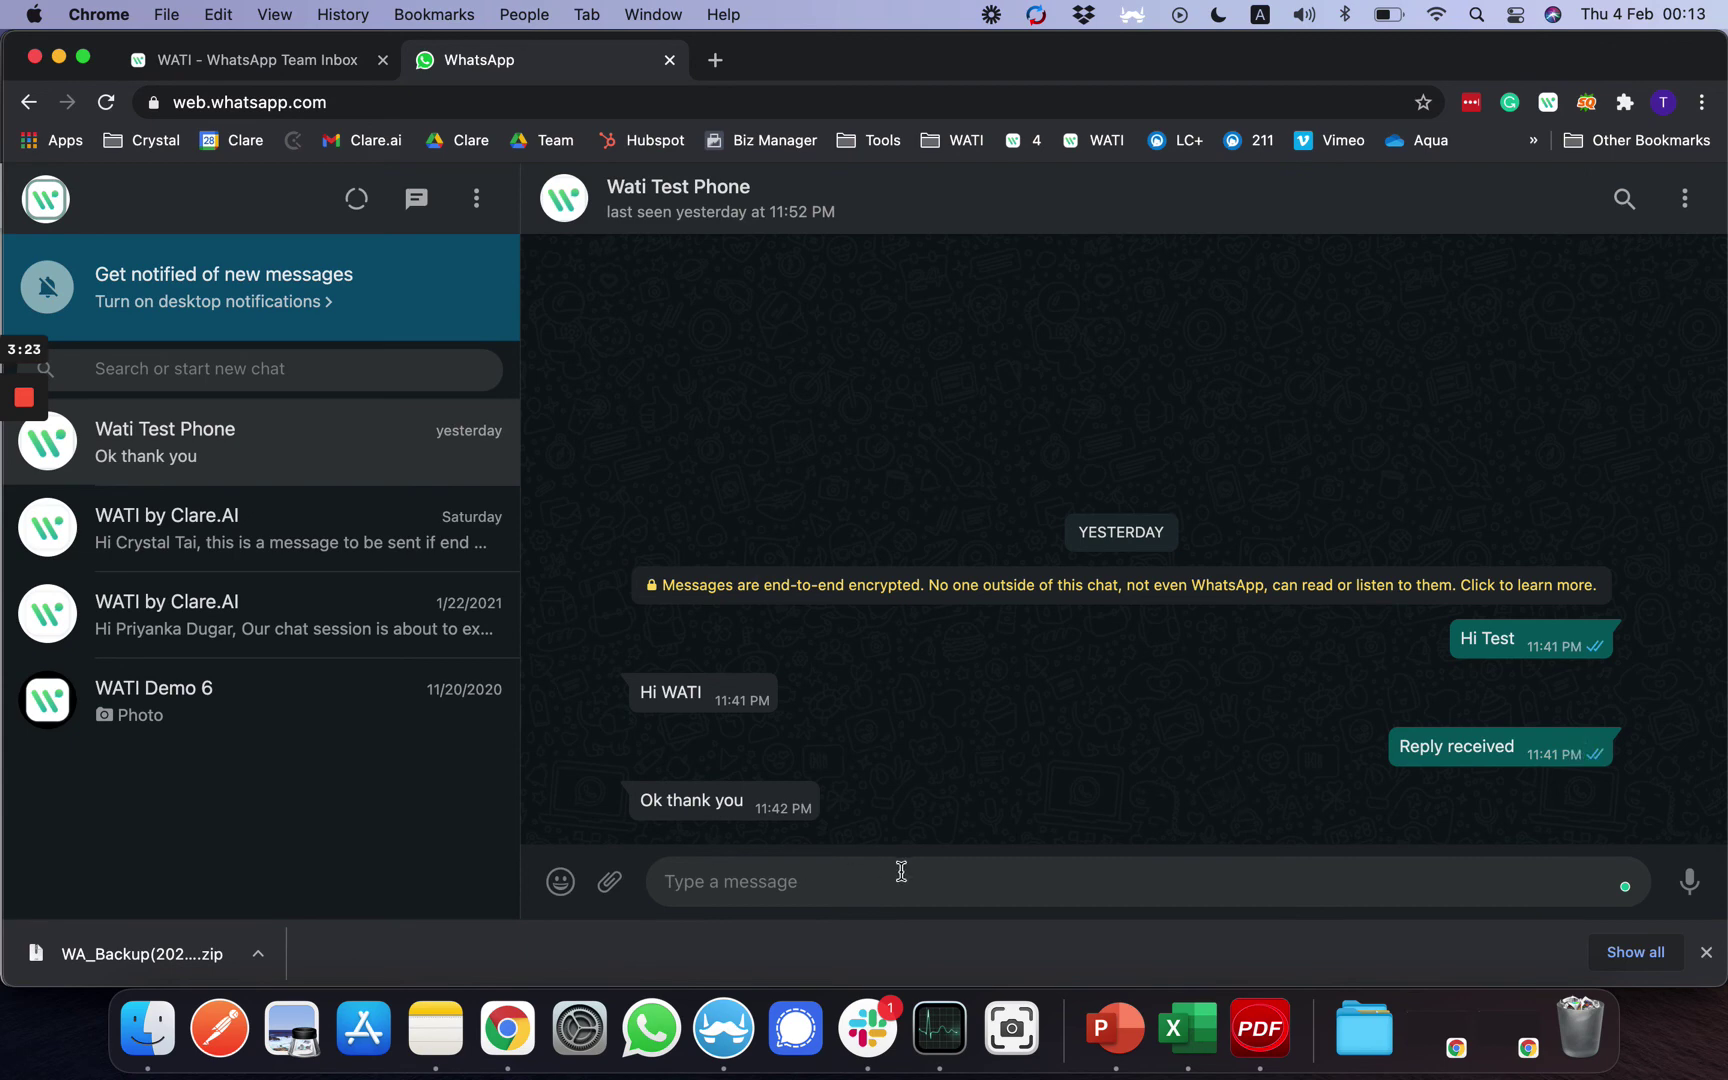
click(208, 67)
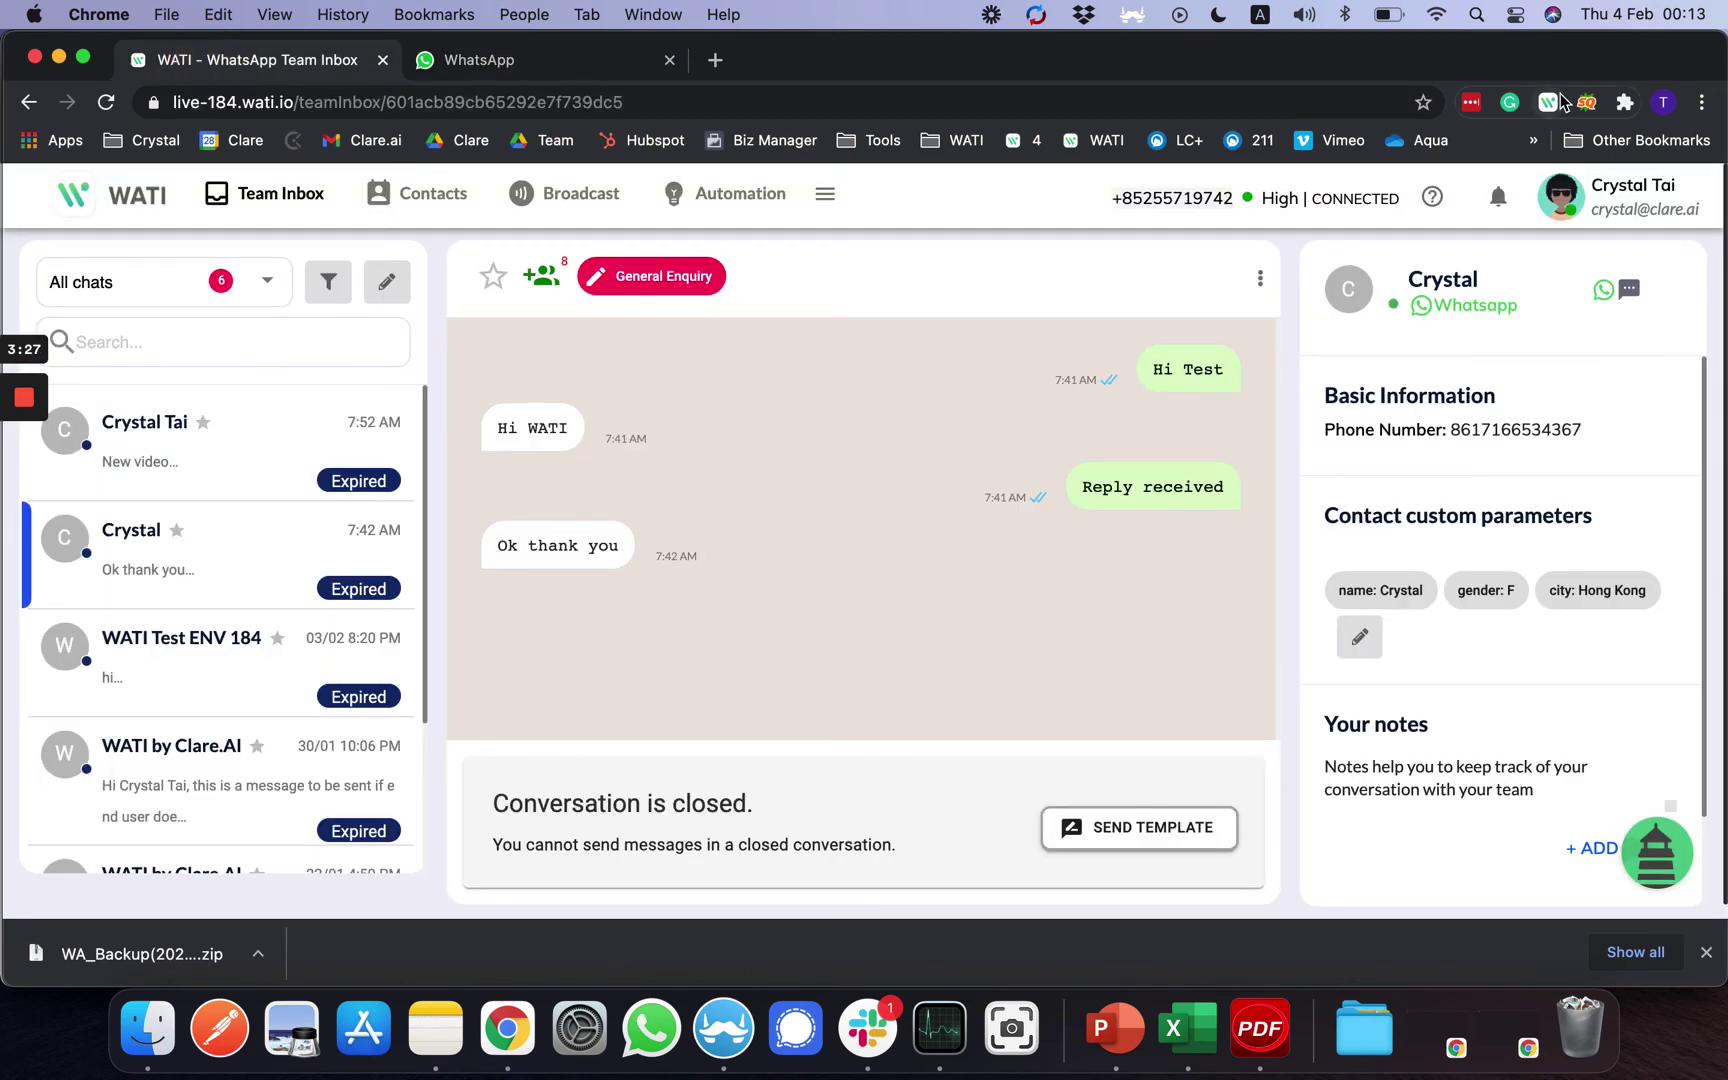